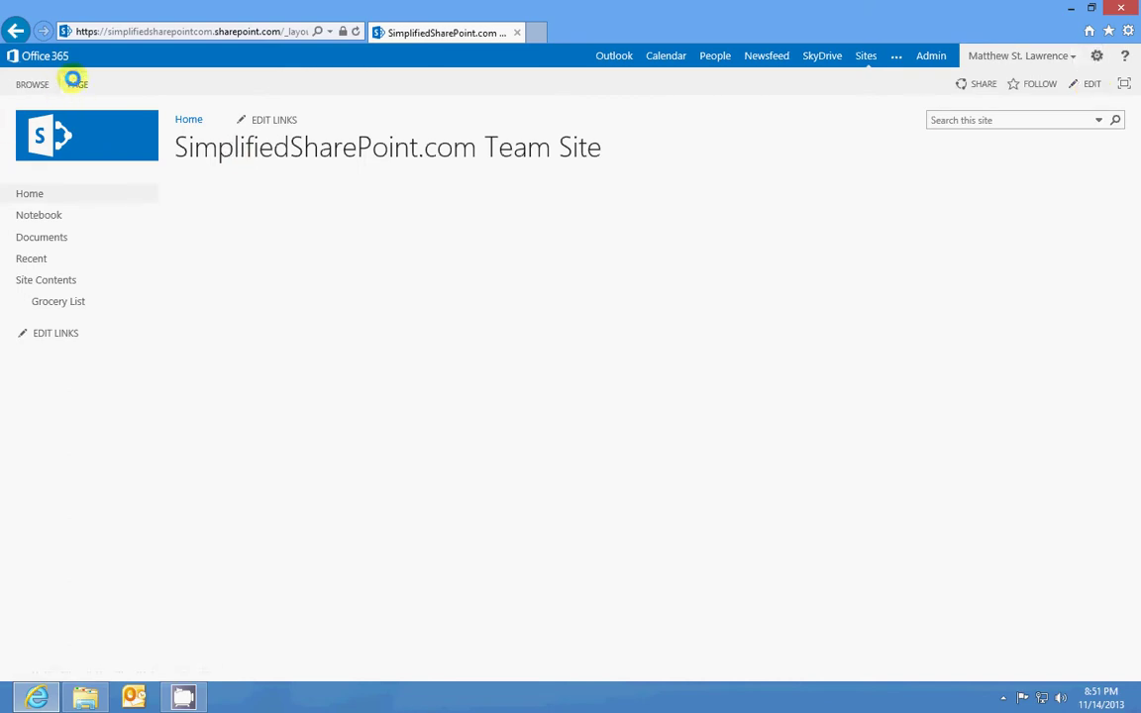
Switch the home page to edit mode, select the lower-left content zone, and show the Insert options.
{"action": "left_click", "coordinate": [77, 83]}
{"action": "left_click", "coordinate": [20, 123]}
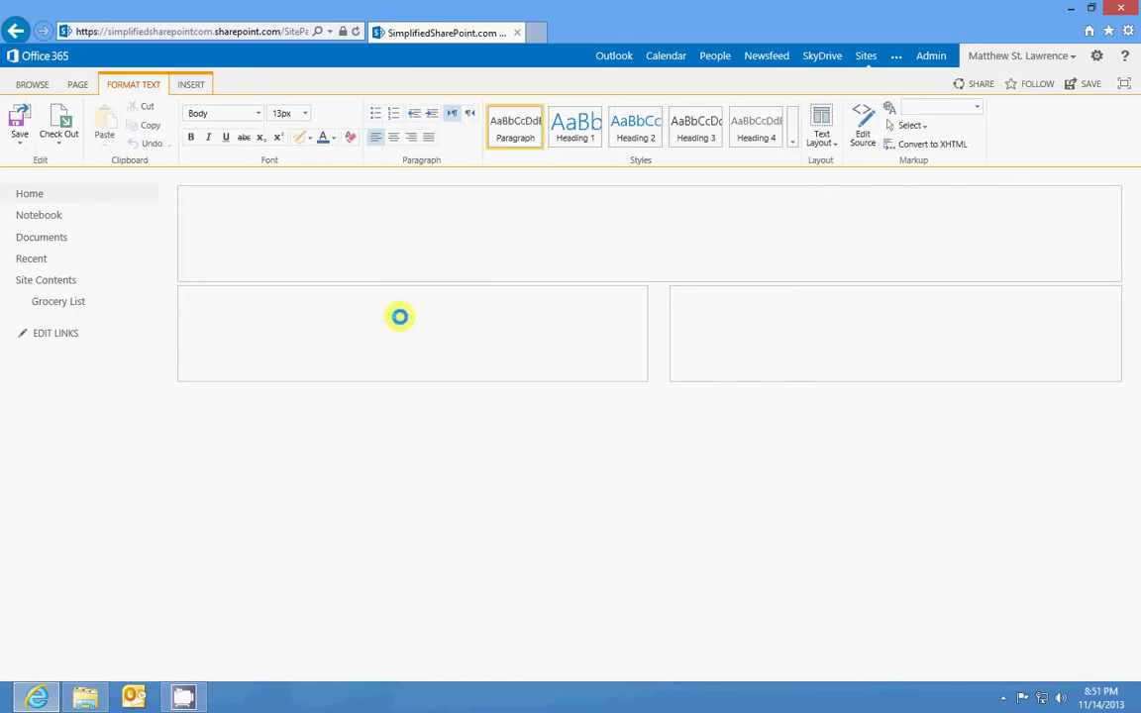
{"action": "left_click", "coordinate": [400, 315]}
{"action": "left_click", "coordinate": [733, 329]}
{"action": "left_click", "coordinate": [308, 221]}
{"action": "left_click", "coordinate": [293, 308]}
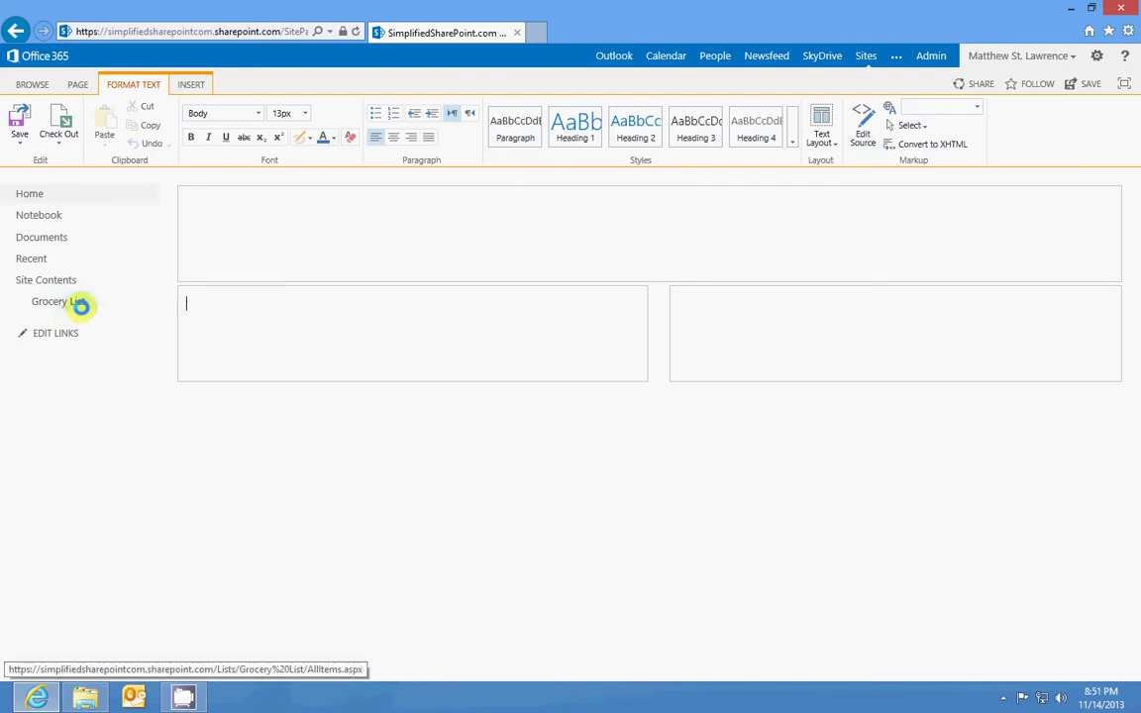
{"action": "left_click", "coordinate": [192, 81]}
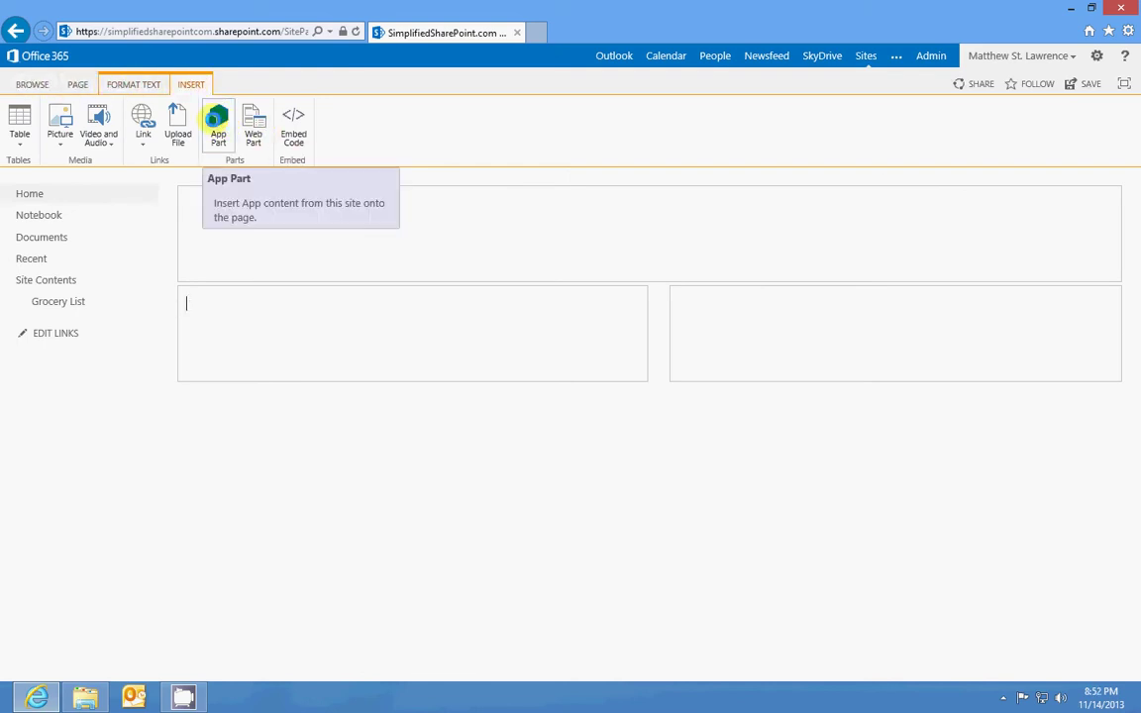
Insert the Grocery List app part into the lower-left zone and place the cursor below it.
{"action": "left_click", "coordinate": [216, 118]}
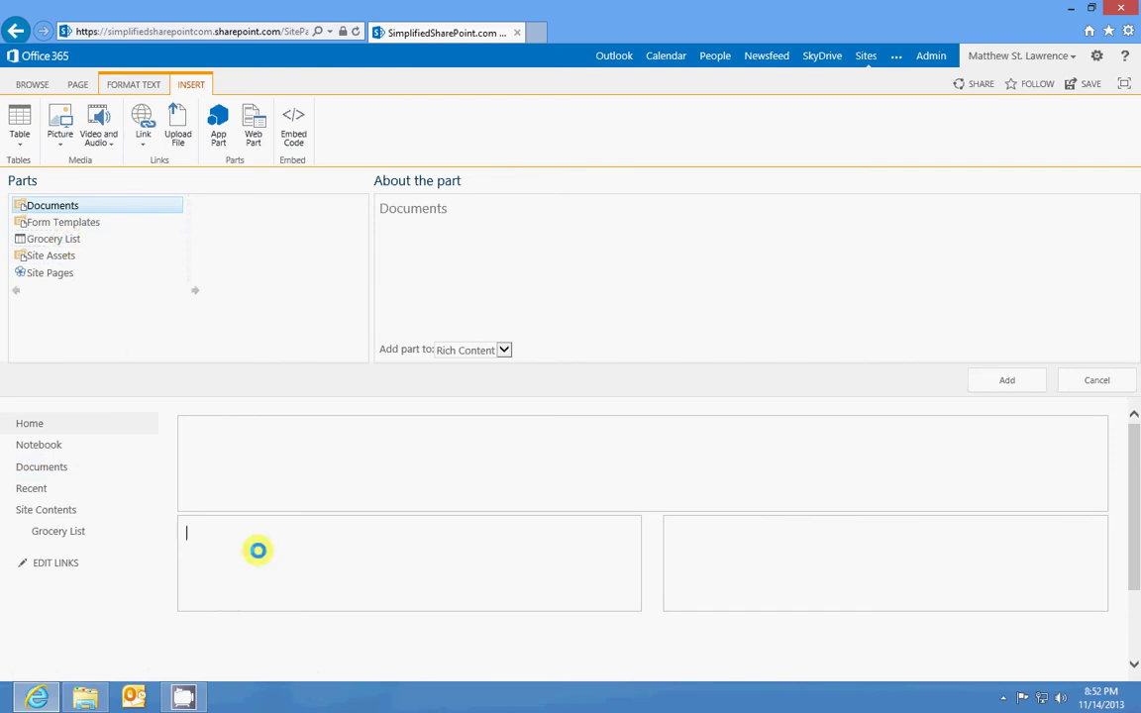
{"action": "left_click", "coordinate": [73, 238]}
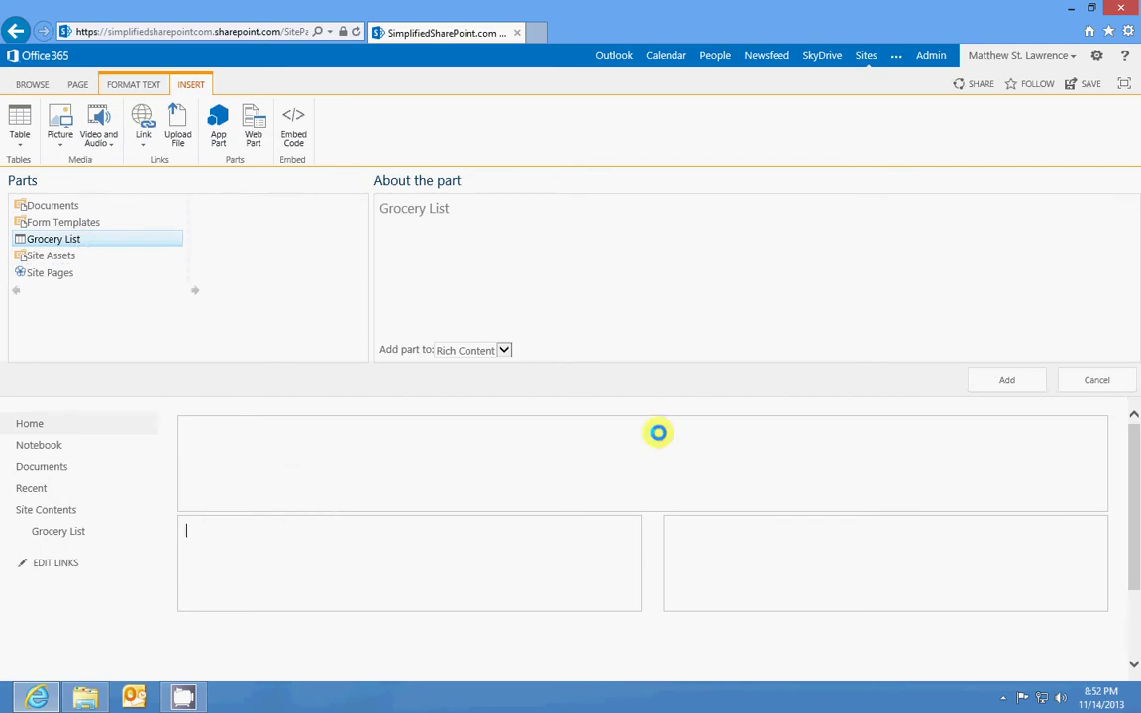
{"action": "left_click", "coordinate": [989, 384]}
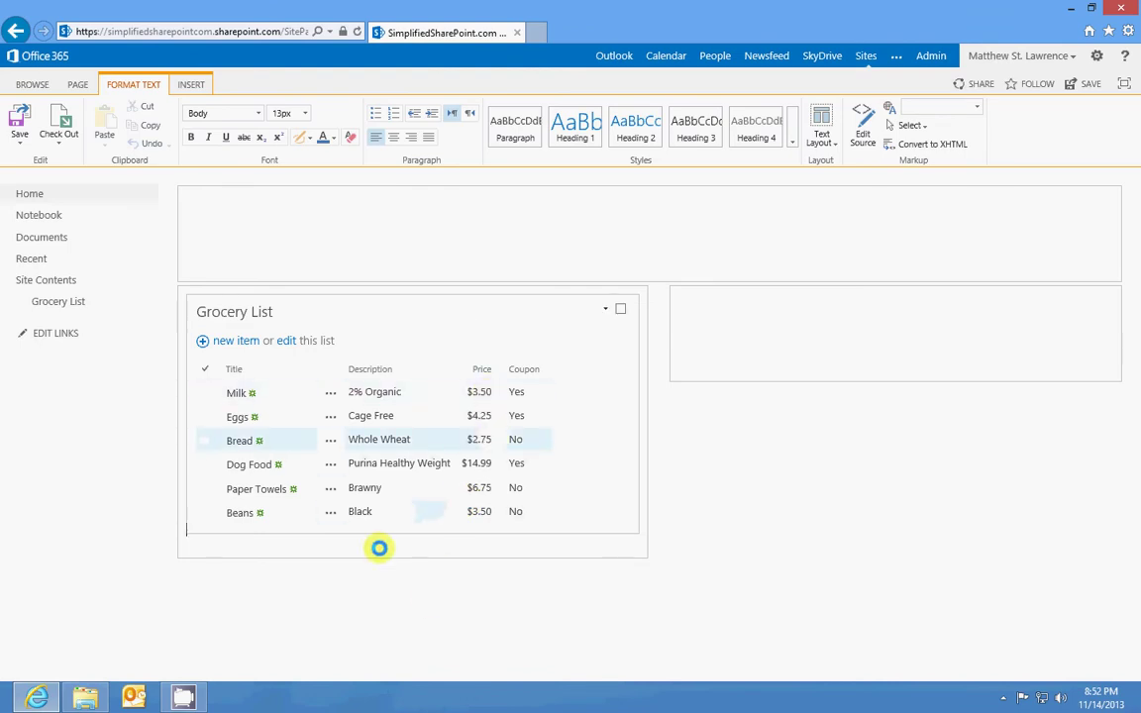
{"action": "left_click", "coordinate": [372, 545]}
{"action": "left_click", "coordinate": [190, 85]}
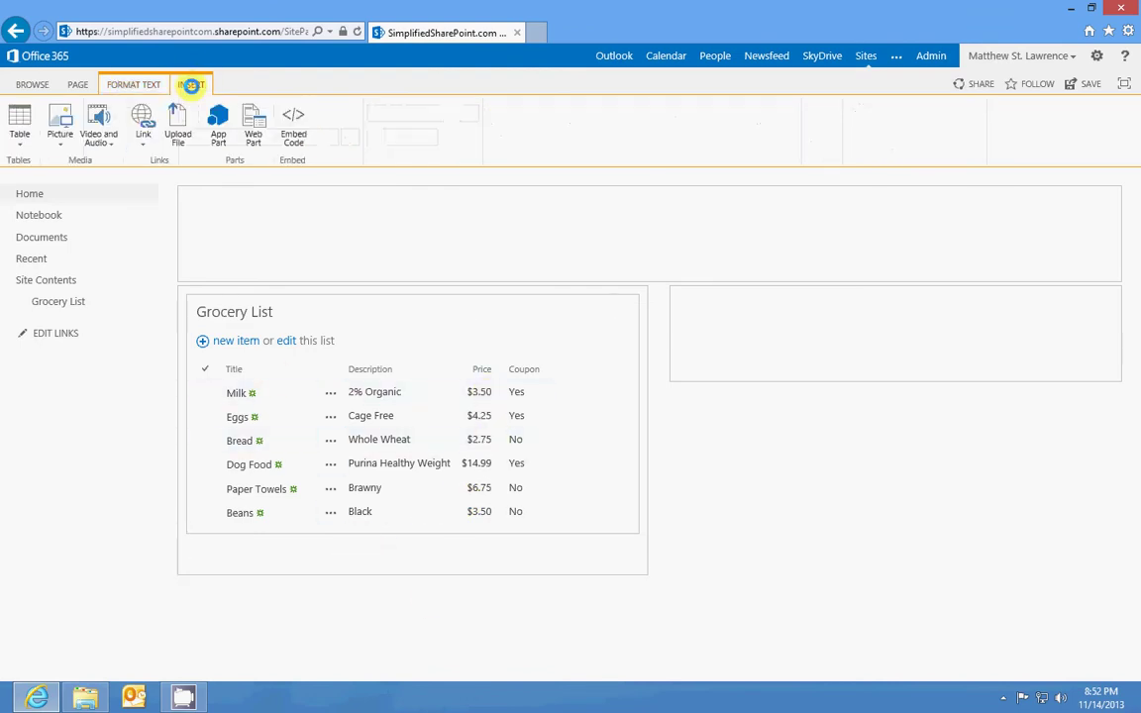
Add the Documents app part beneath the Grocery List in the left zone.
{"action": "left_click", "coordinate": [218, 124]}
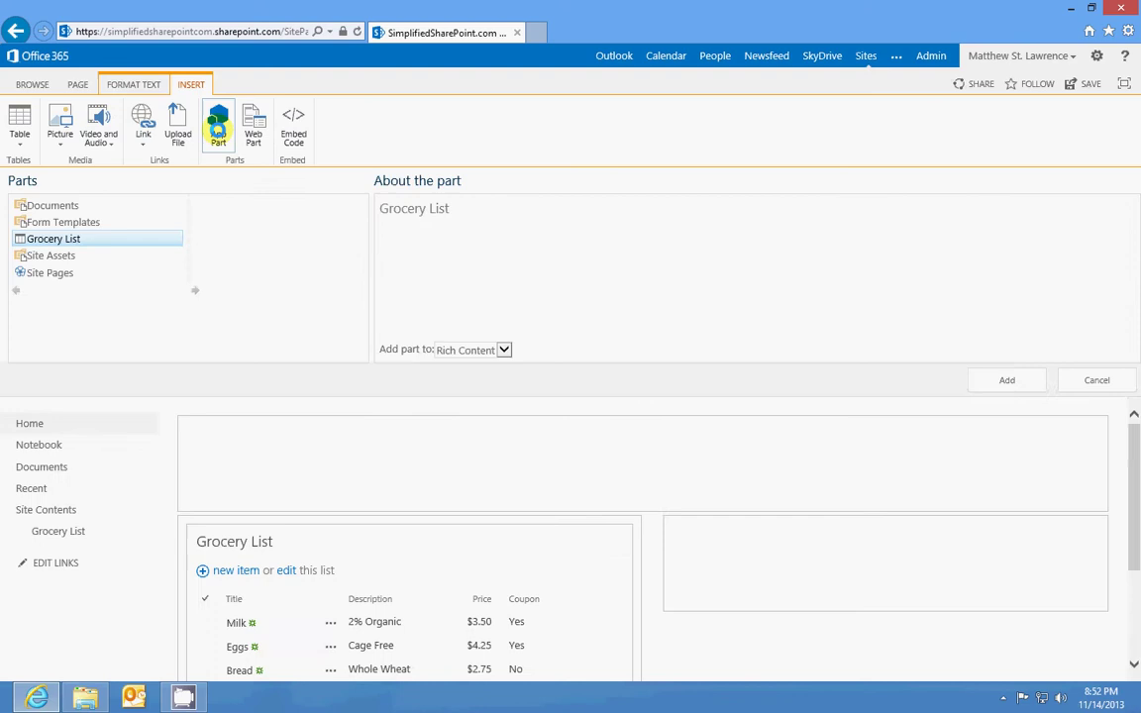
{"action": "left_click", "coordinate": [78, 205]}
{"action": "left_click", "coordinate": [1016, 376]}
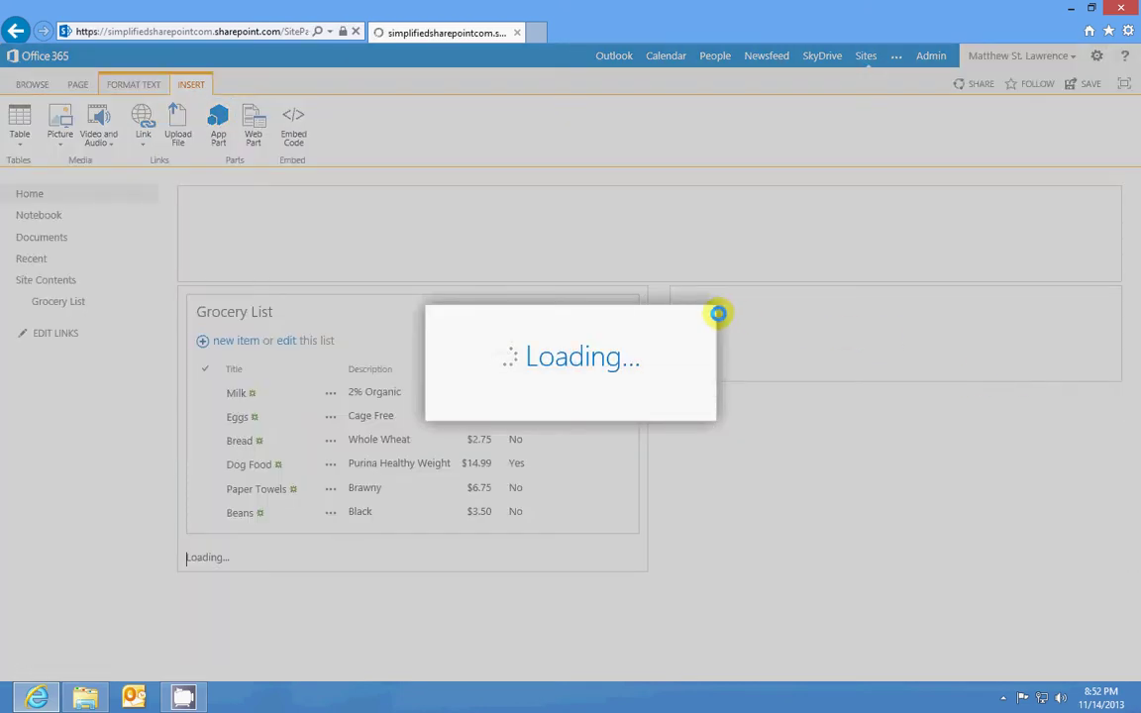
{"action": "scroll", "coordinate": [580, 382], "scroll_direction": "up", "scroll_amount": 2}
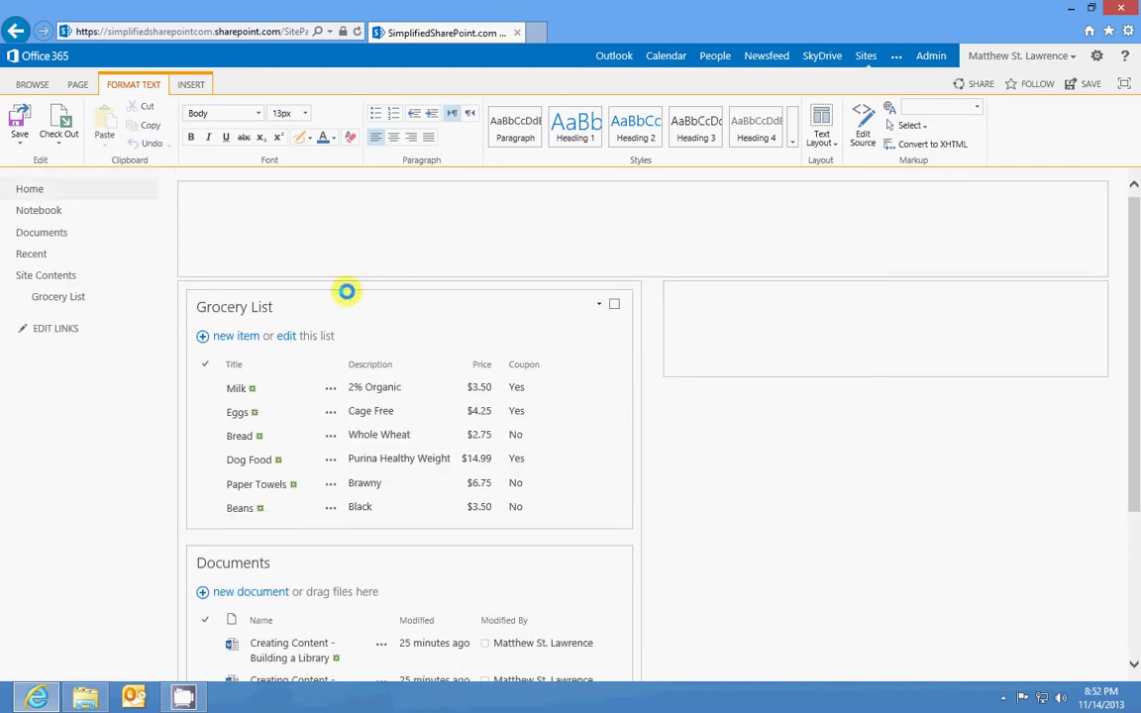
{"action": "scroll", "coordinate": [387, 318], "scroll_direction": "down", "scroll_amount": 2}
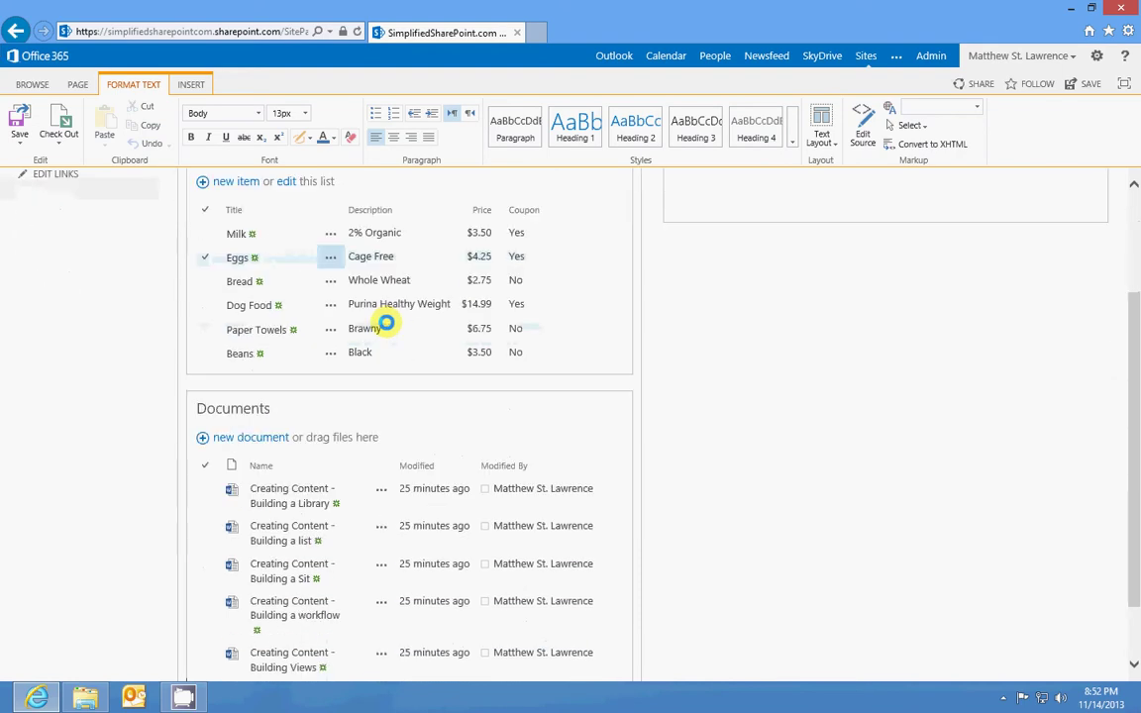
{"action": "scroll", "coordinate": [387, 321], "scroll_direction": "up", "scroll_amount": 2}
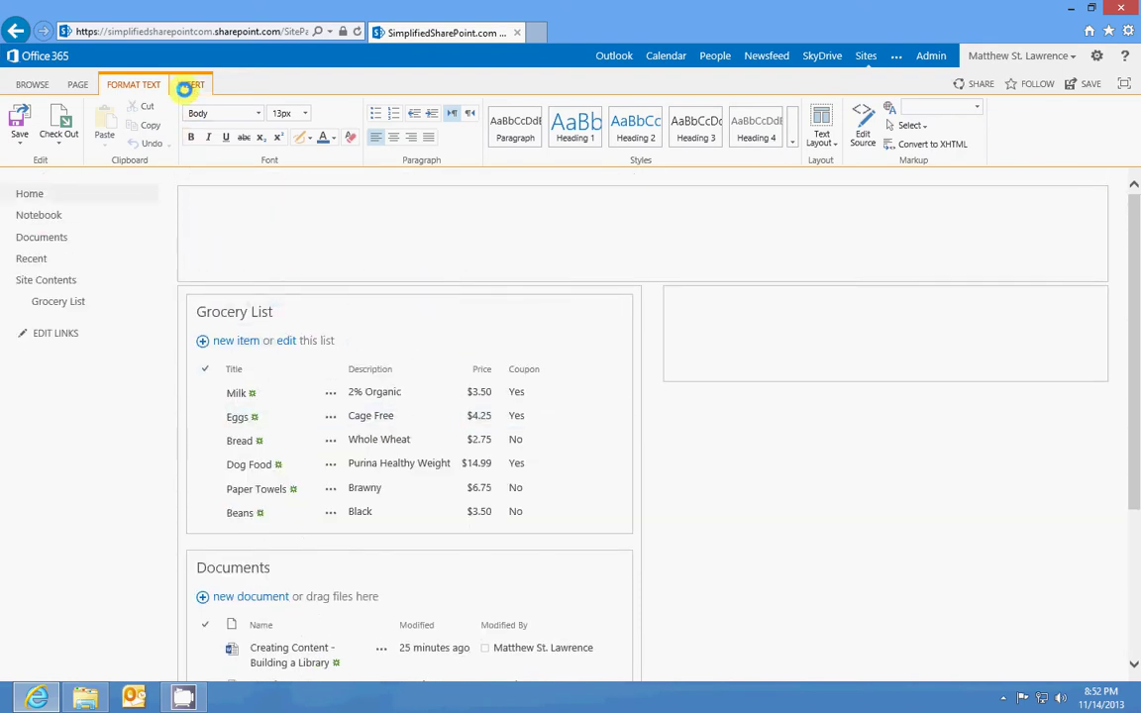
For the right-hand zone, select the Page Viewer web part from the Media and Content category.
{"action": "left_click", "coordinate": [776, 316]}
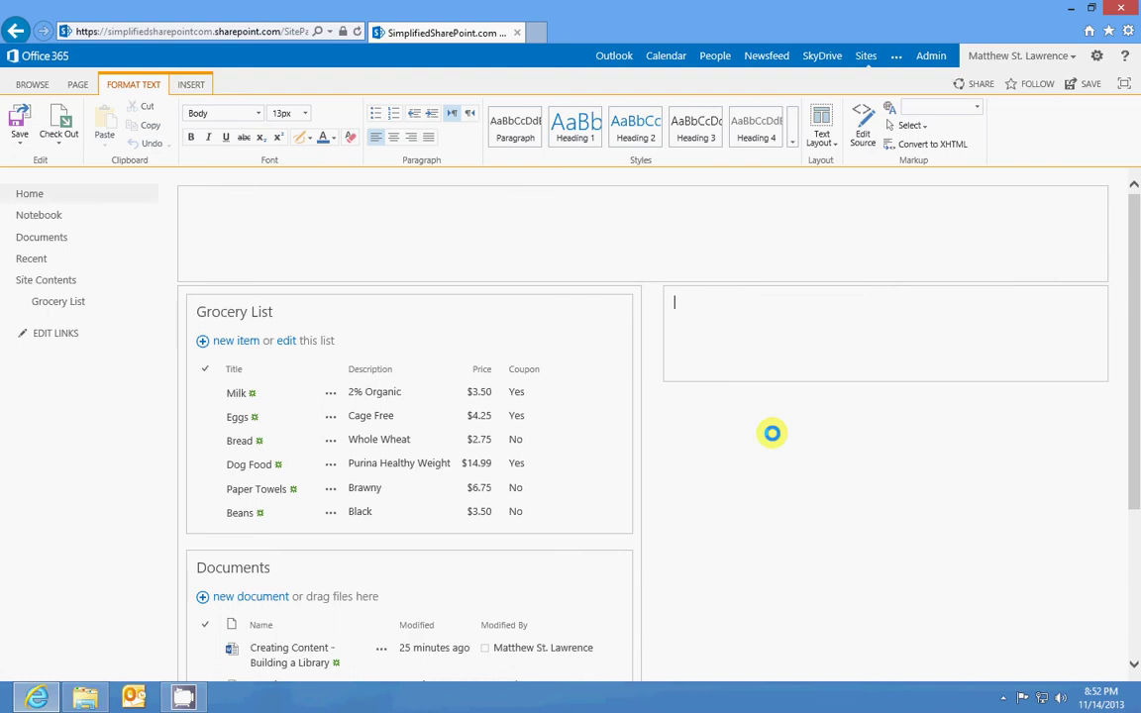
{"action": "scroll", "coordinate": [876, 453], "scroll_direction": "down", "scroll_amount": 2}
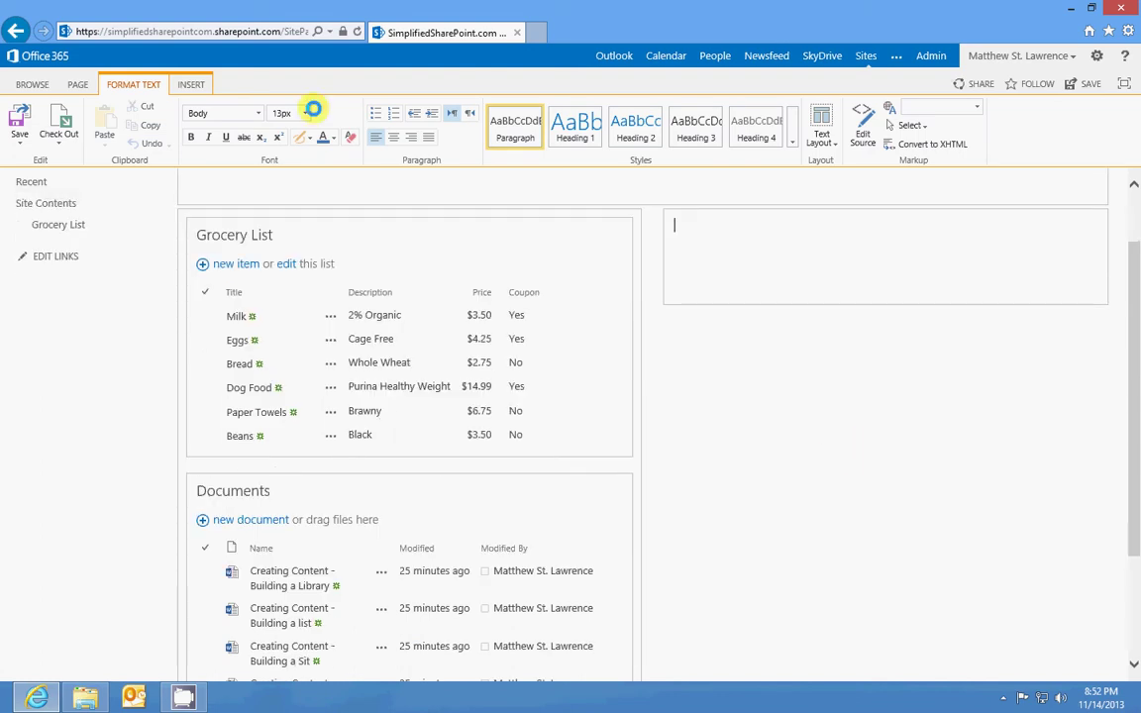
{"action": "left_click", "coordinate": [198, 84]}
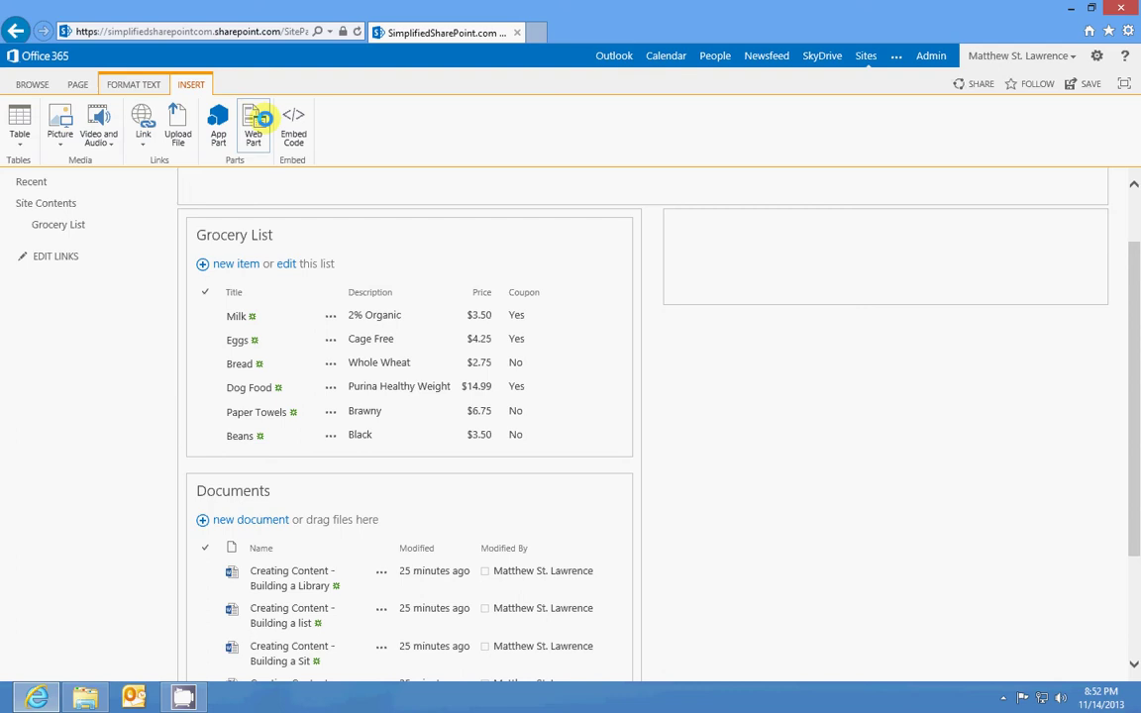
{"action": "left_click", "coordinate": [254, 124]}
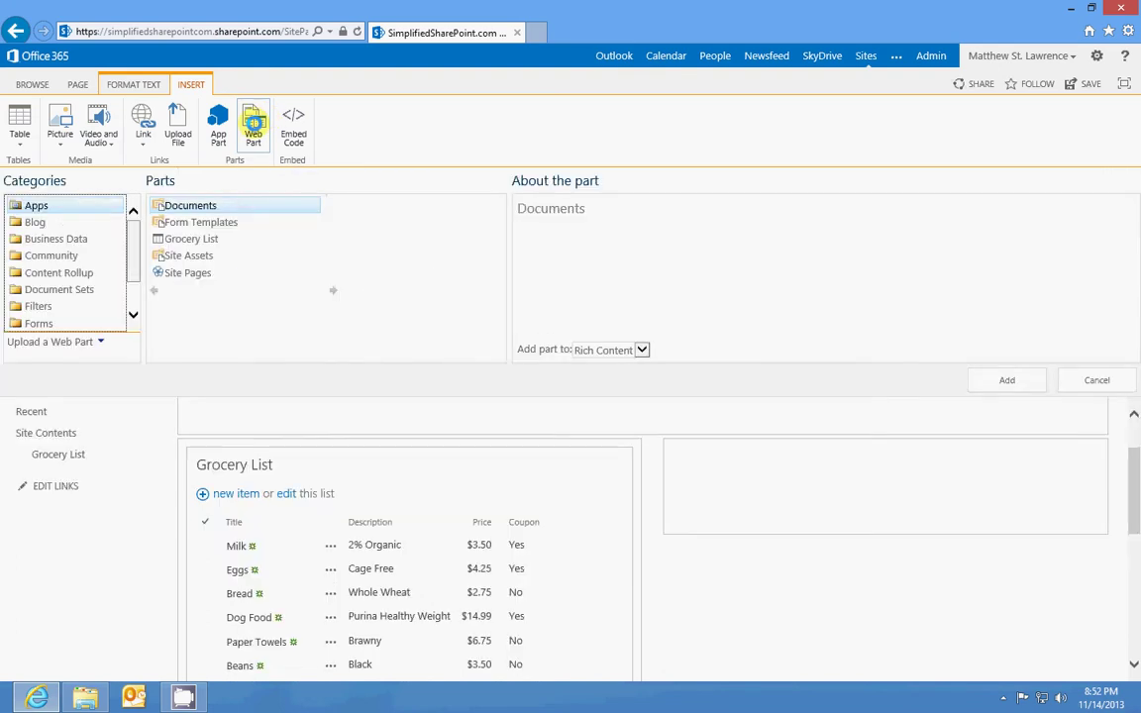
{"action": "left_click_drag", "start_coordinate": [136, 239], "coordinate": [134, 258]}
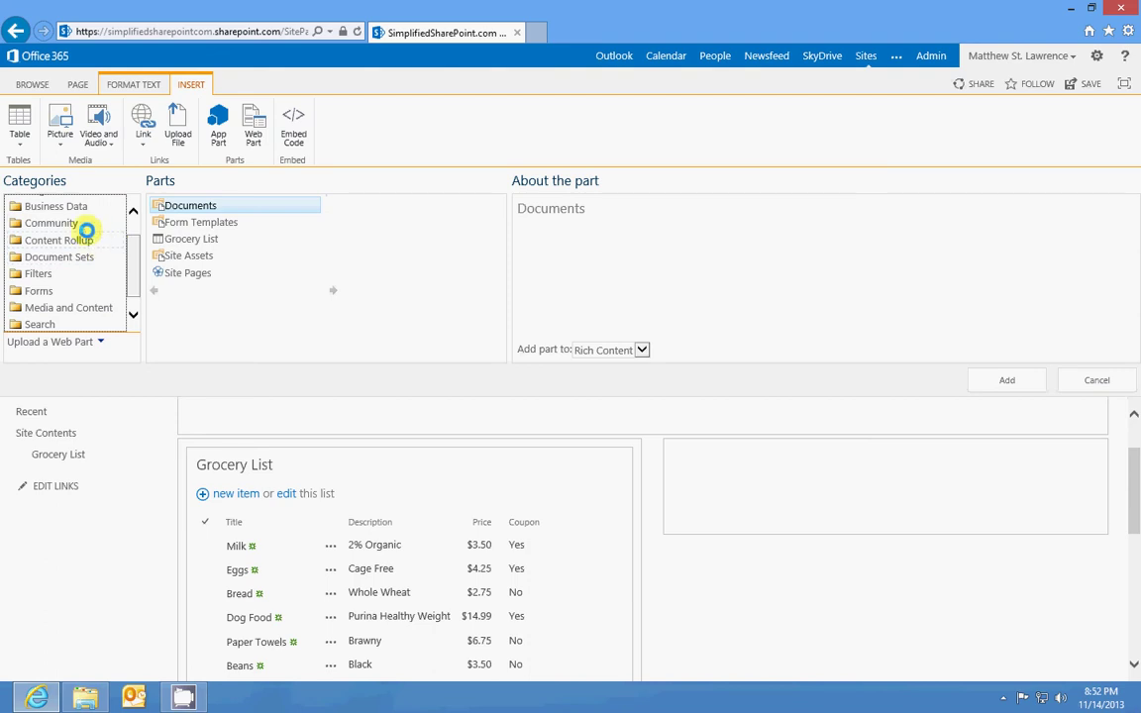
{"action": "left_click", "coordinate": [91, 307]}
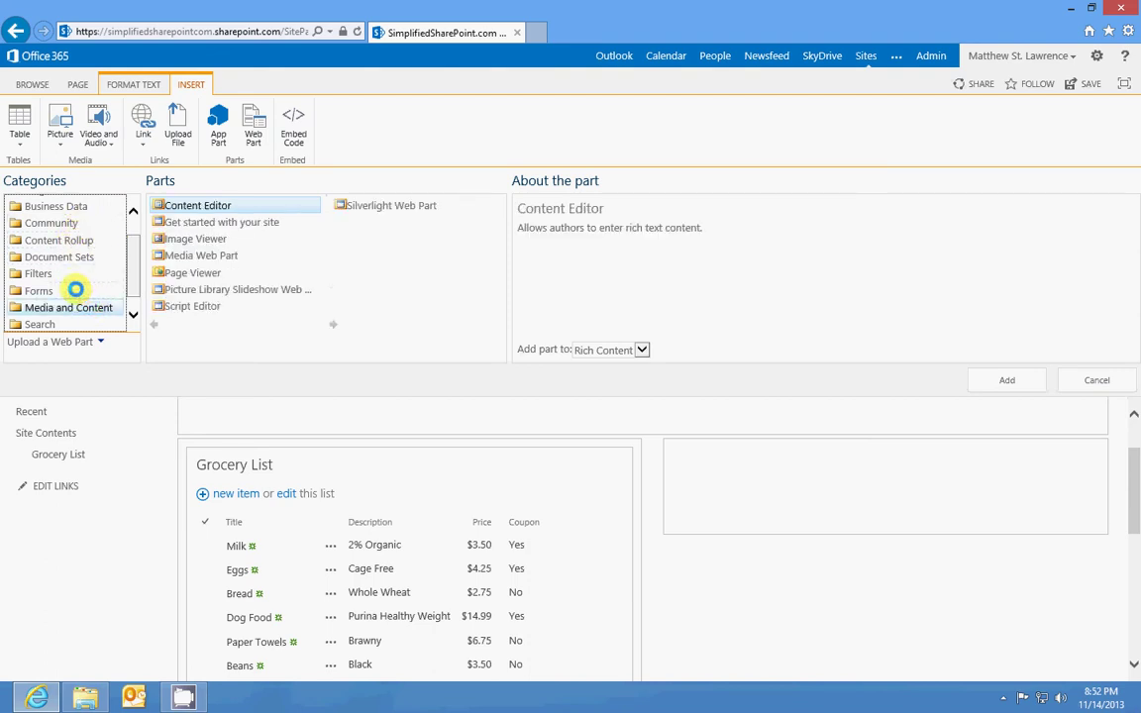
{"action": "left_click", "coordinate": [178, 272]}
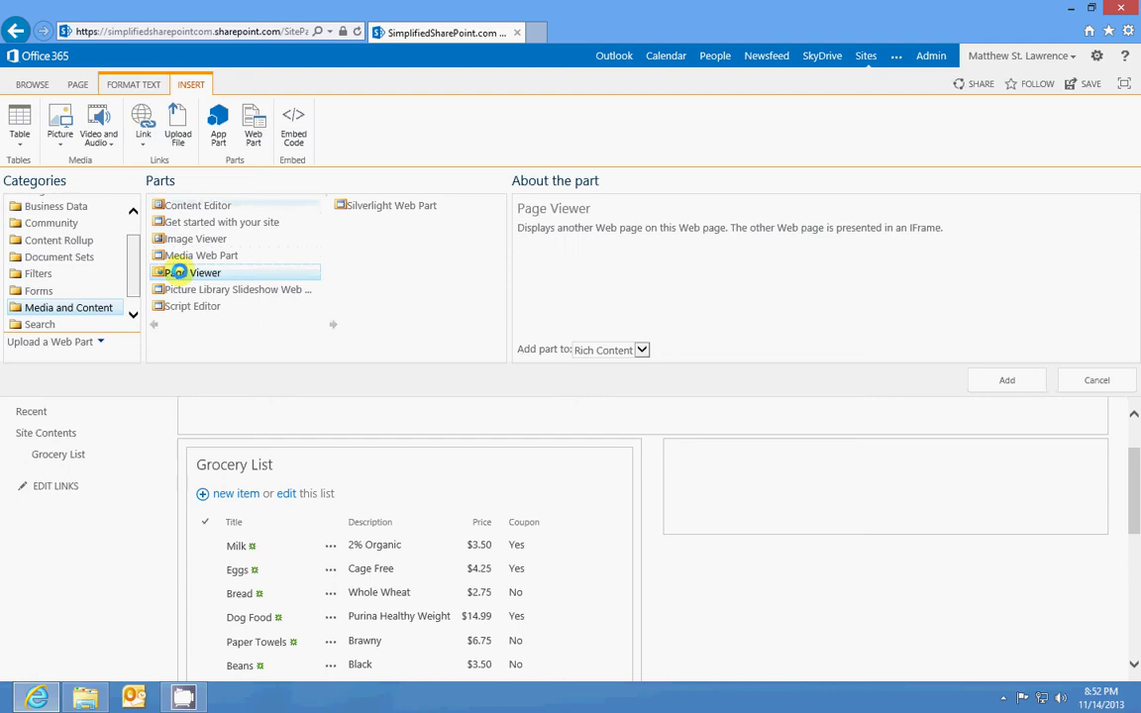
{"action": "scroll", "coordinate": [130, 247], "scroll_direction": "up", "scroll_amount": 2}
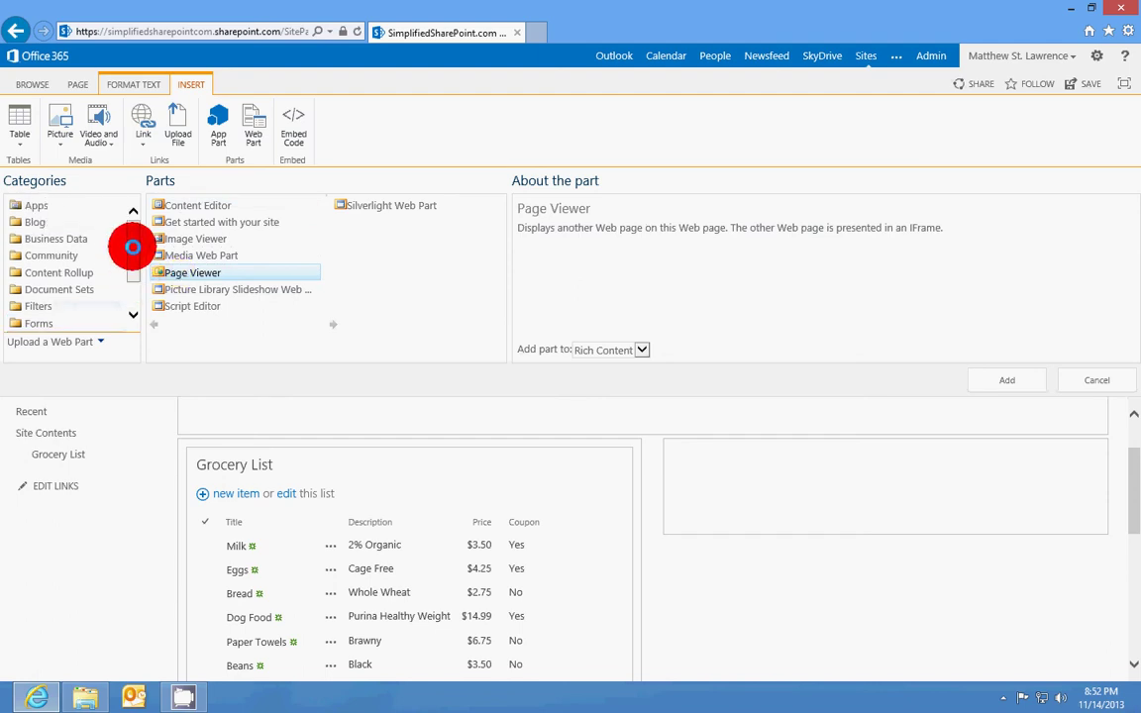
{"action": "scroll", "coordinate": [123, 258], "scroll_direction": "down", "scroll_amount": 2}
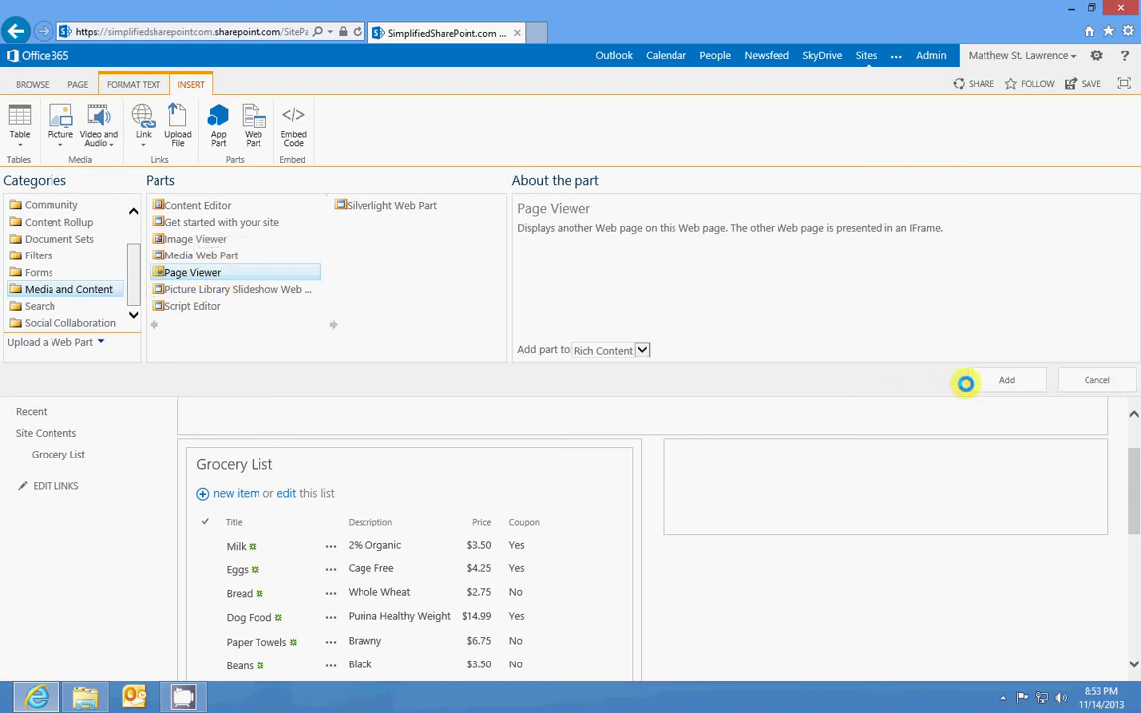
Insert the Page Viewer web part into the right zone and save the home page.
{"action": "left_click", "coordinate": [997, 378]}
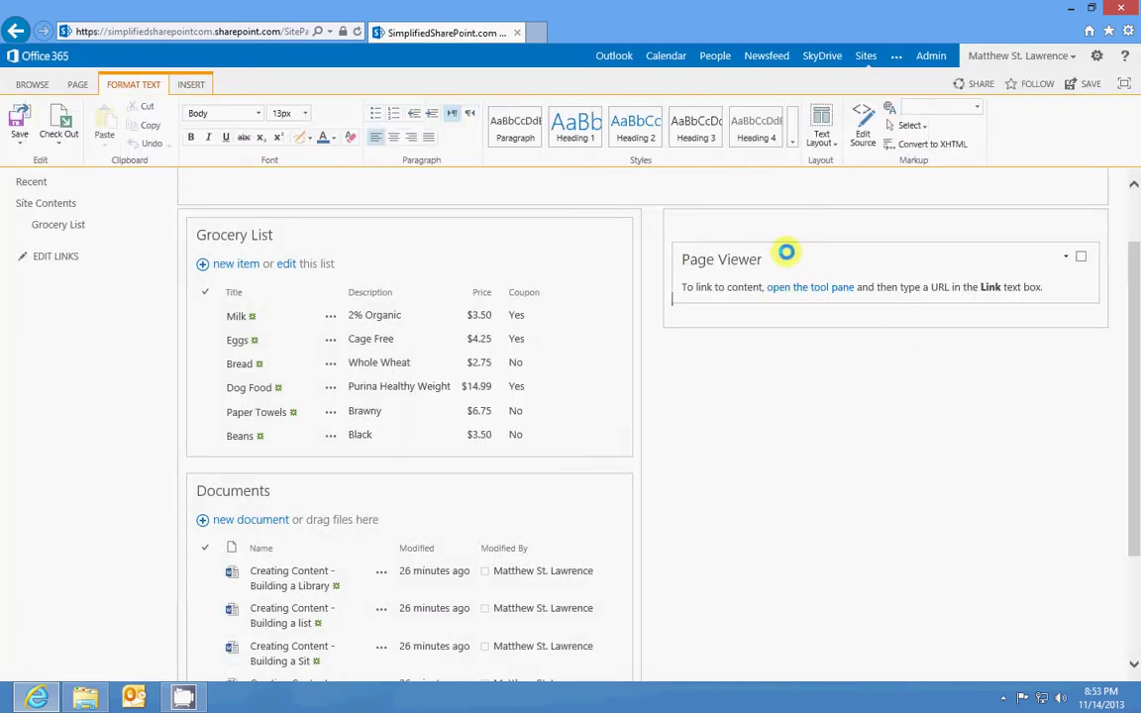
{"action": "left_click", "coordinate": [776, 229]}
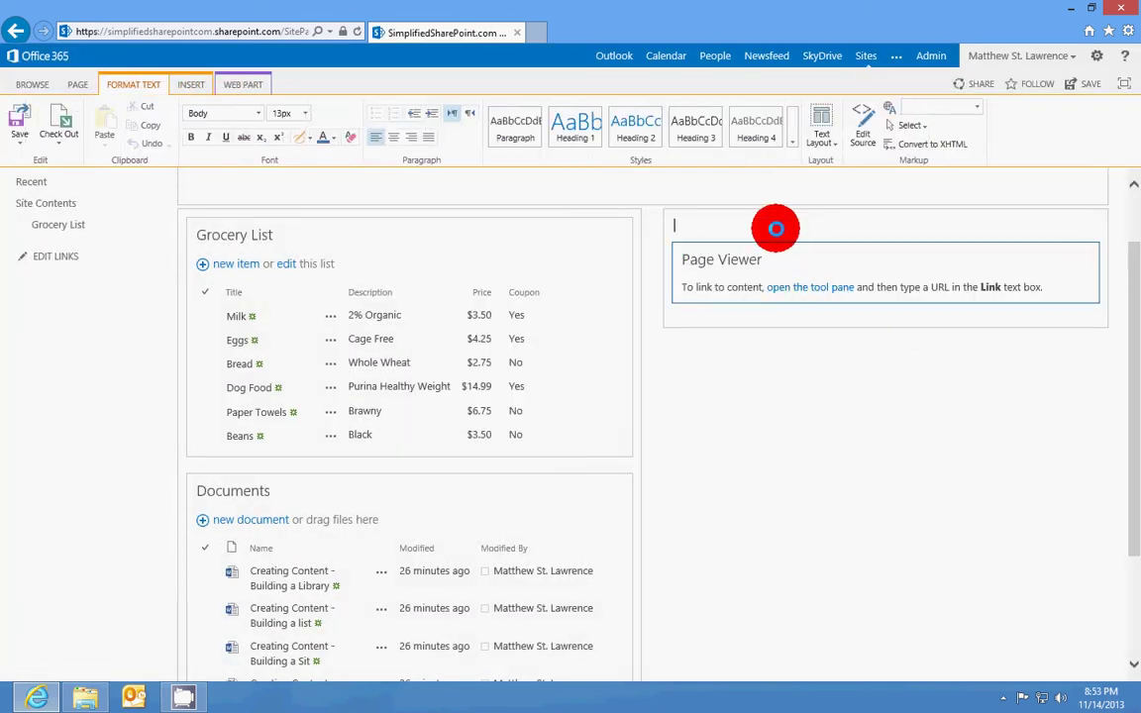
{"action": "left_click", "coordinate": [668, 222]}
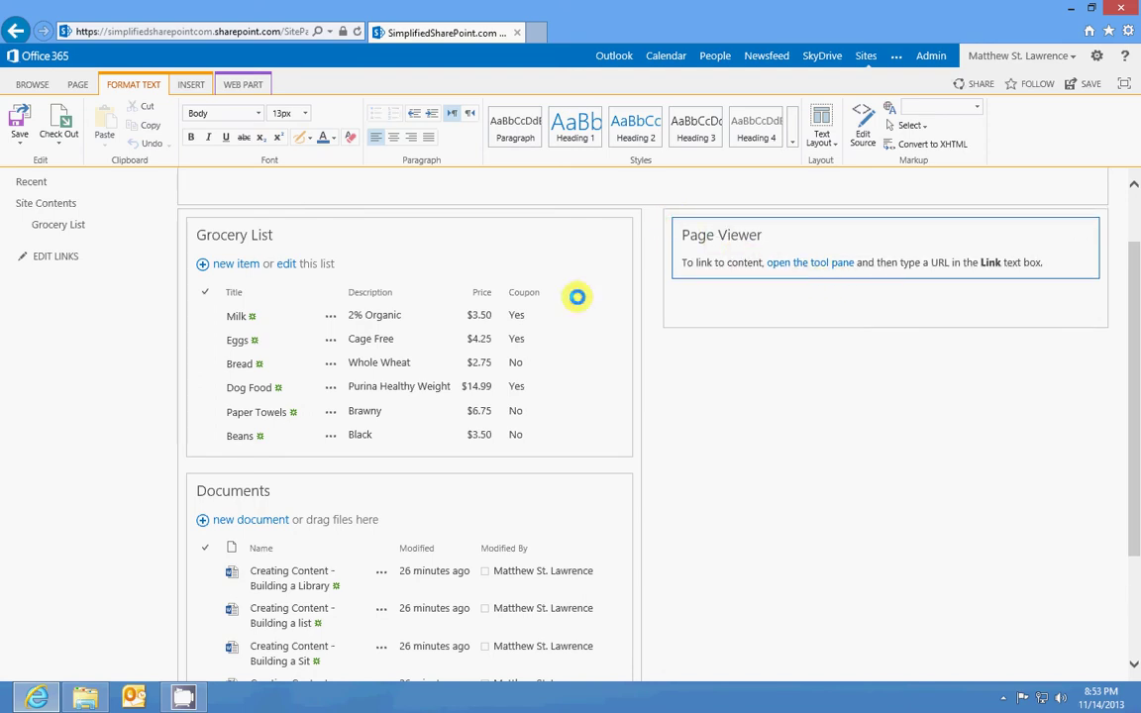
{"action": "left_click", "coordinate": [20, 119]}
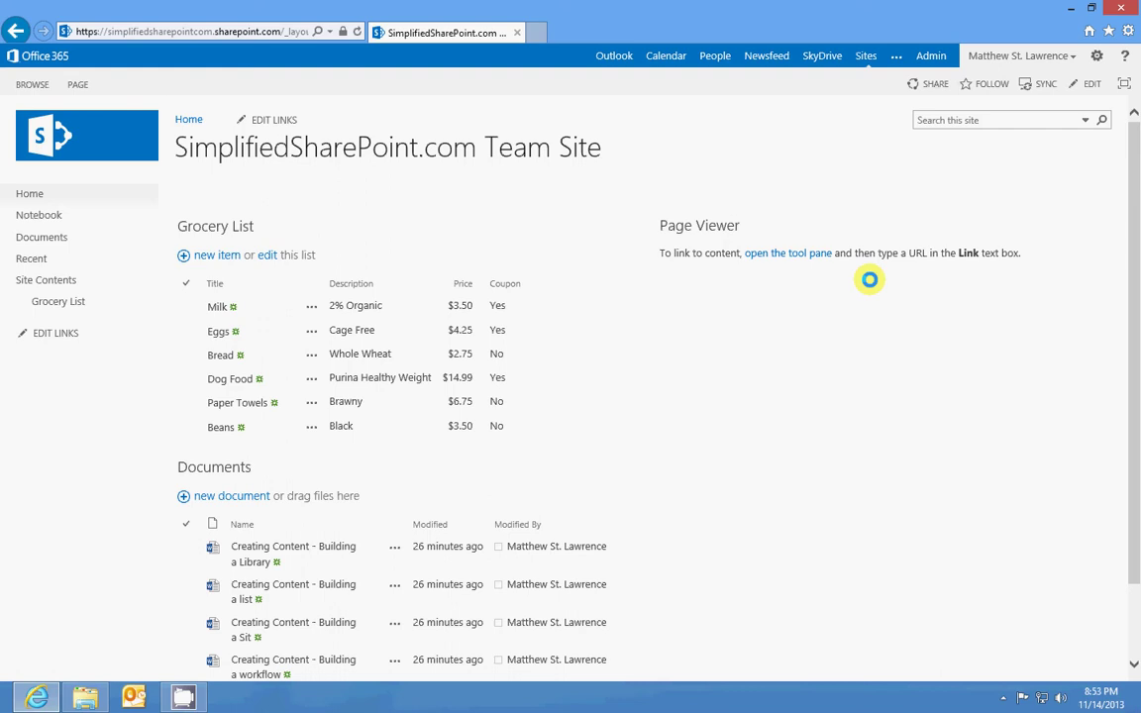
{"action": "scroll", "coordinate": [602, 352], "scroll_direction": "down", "scroll_amount": 1}
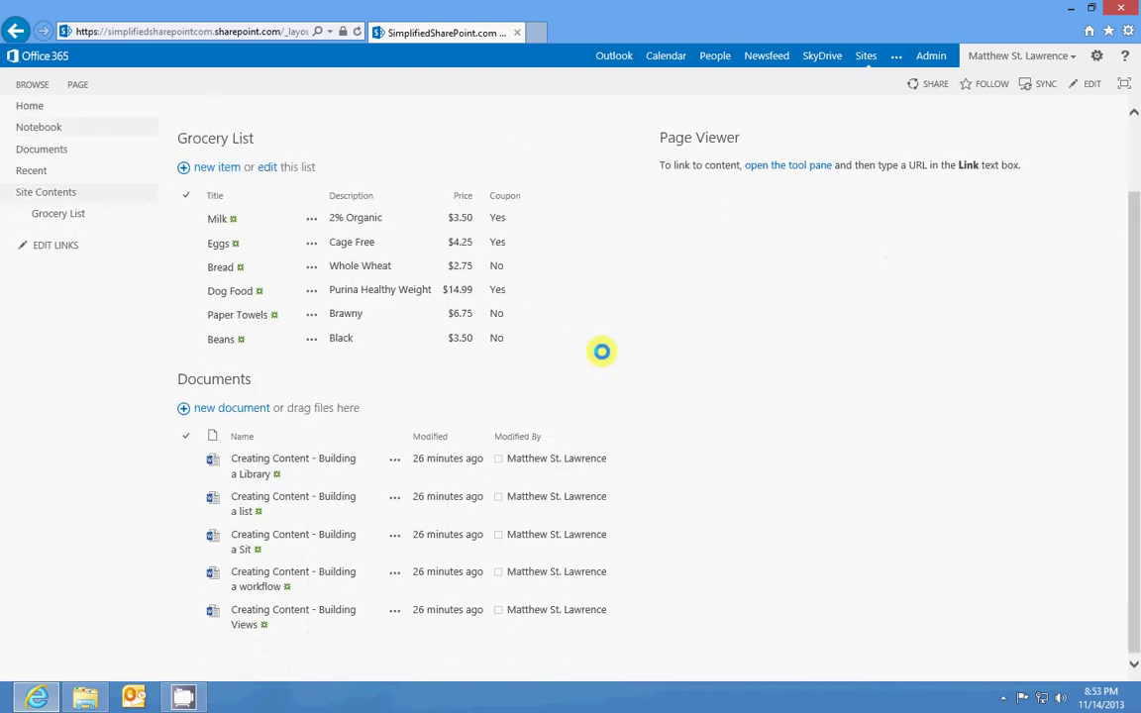
{"action": "scroll", "coordinate": [601, 351], "scroll_direction": "up", "scroll_amount": 1}
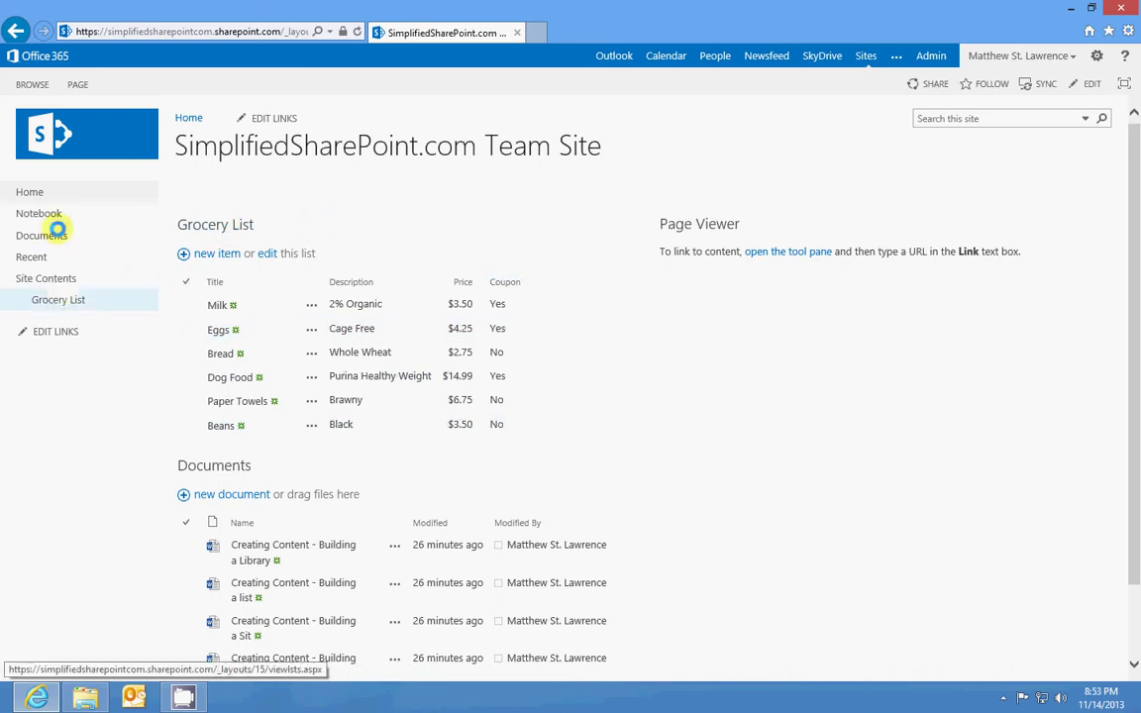
{"action": "scroll", "coordinate": [358, 482], "scroll_direction": "down", "scroll_amount": 1}
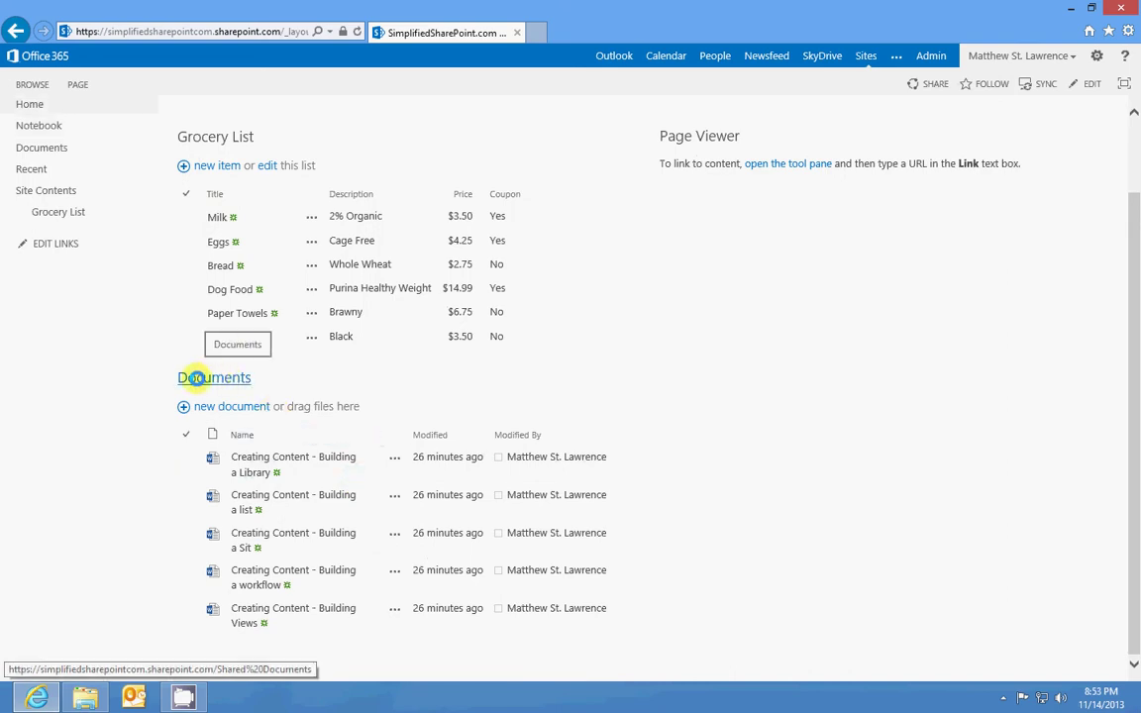
{"action": "scroll", "coordinate": [595, 268], "scroll_direction": "up", "scroll_amount": 1}
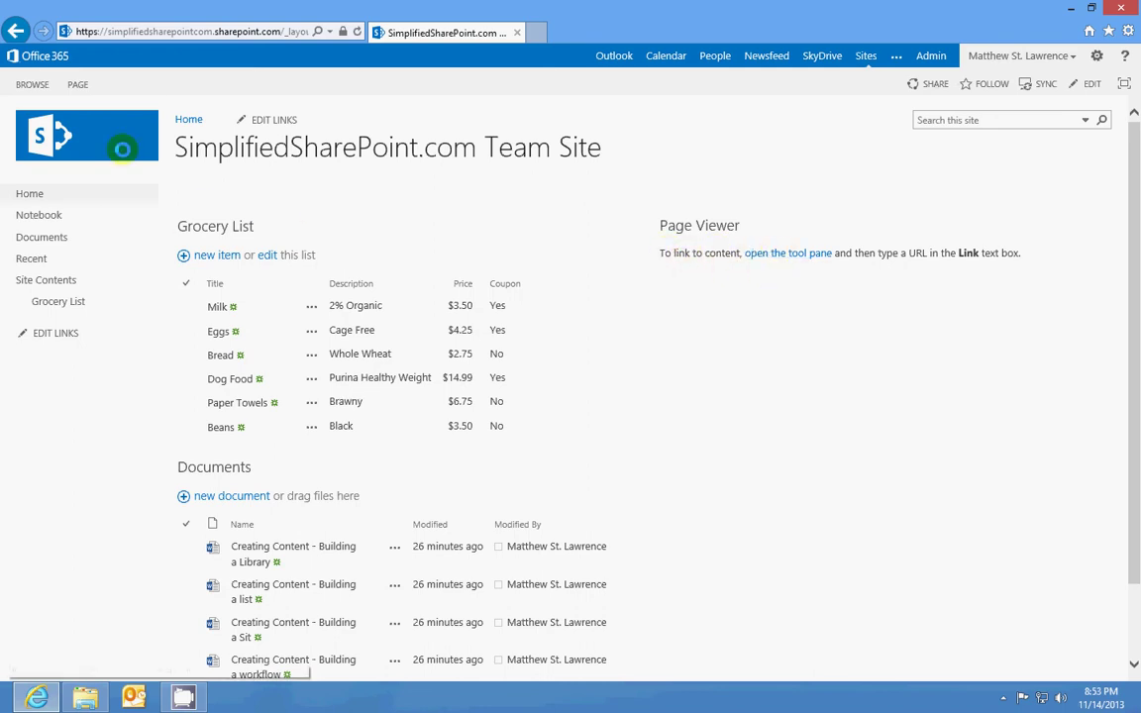
Put the home page back into edit mode and open the Page Viewer web part settings.
{"action": "left_click", "coordinate": [79, 86]}
{"action": "left_click", "coordinate": [20, 129]}
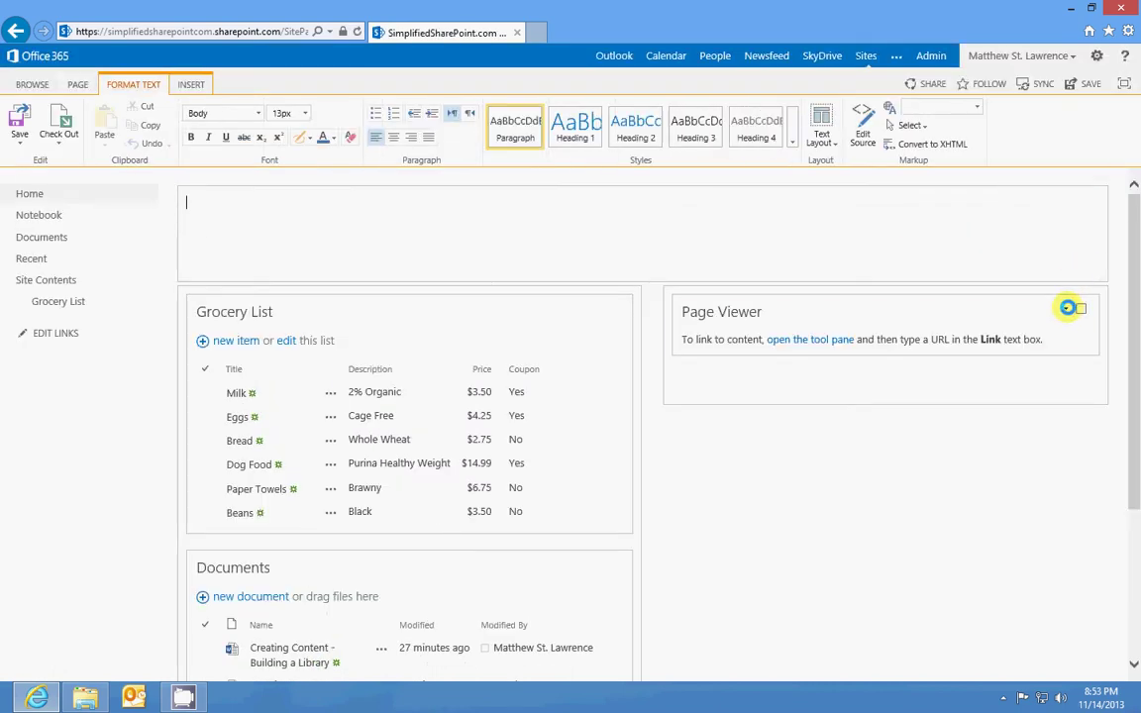
{"action": "left_click", "coordinate": [1066, 308]}
{"action": "left_click", "coordinate": [1045, 382]}
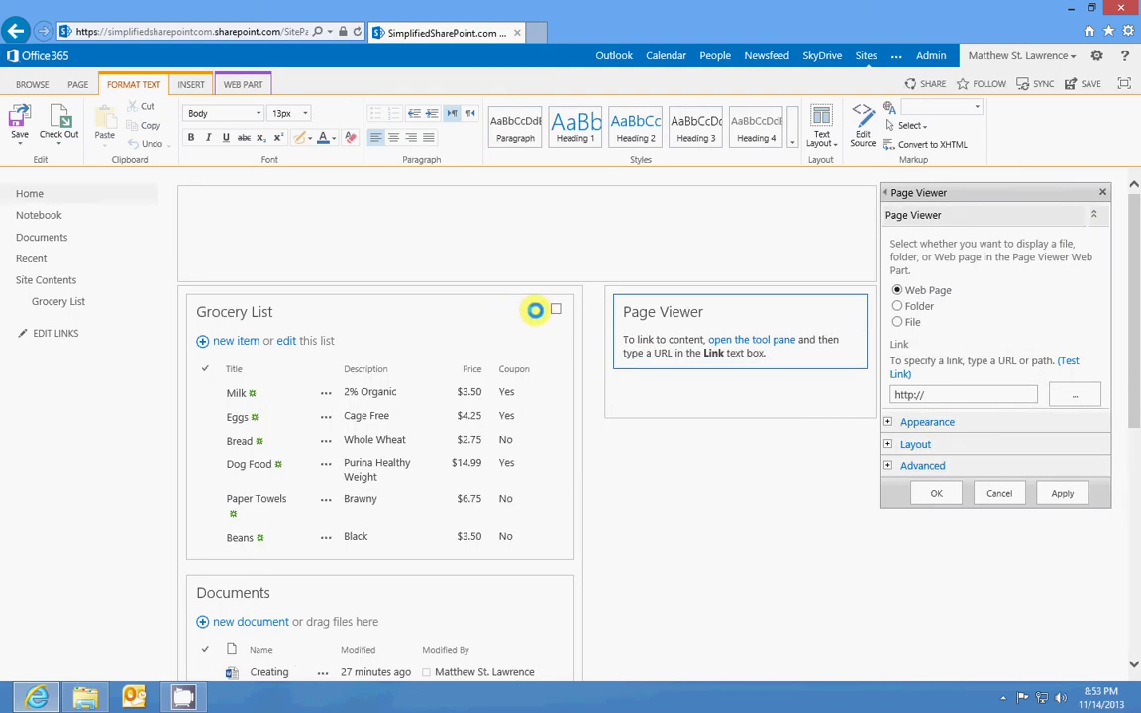
{"action": "left_click", "coordinate": [538, 309]}
{"action": "left_click", "coordinate": [642, 449]}
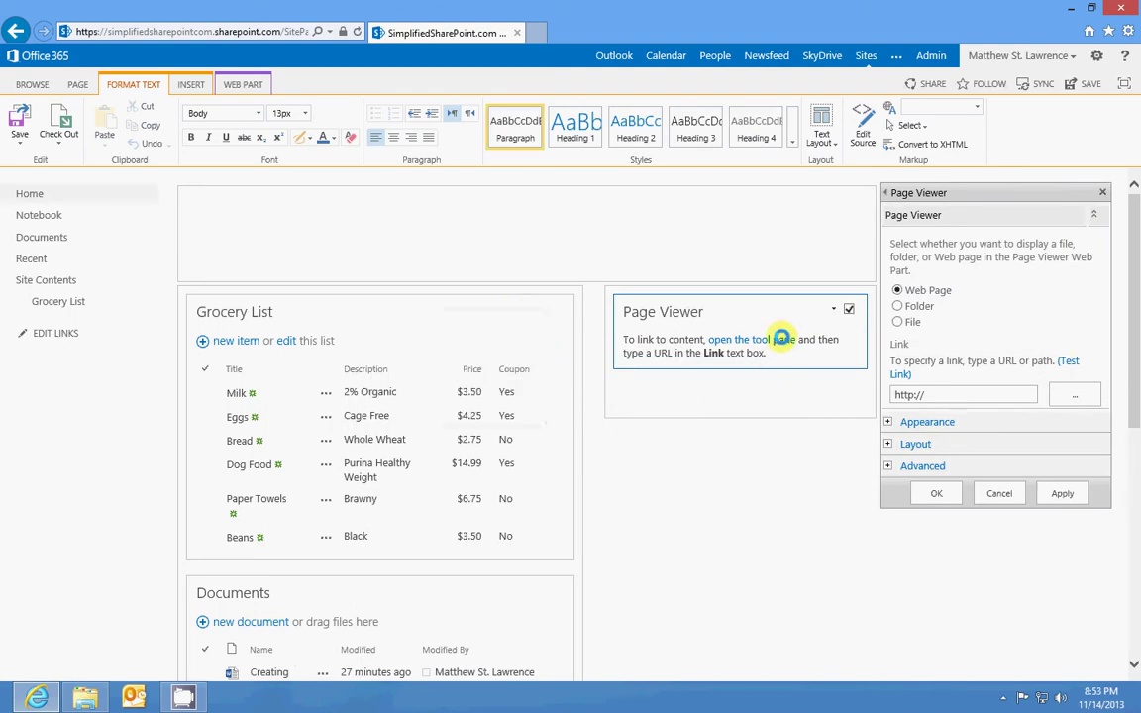
{"action": "left_click", "coordinate": [946, 395]}
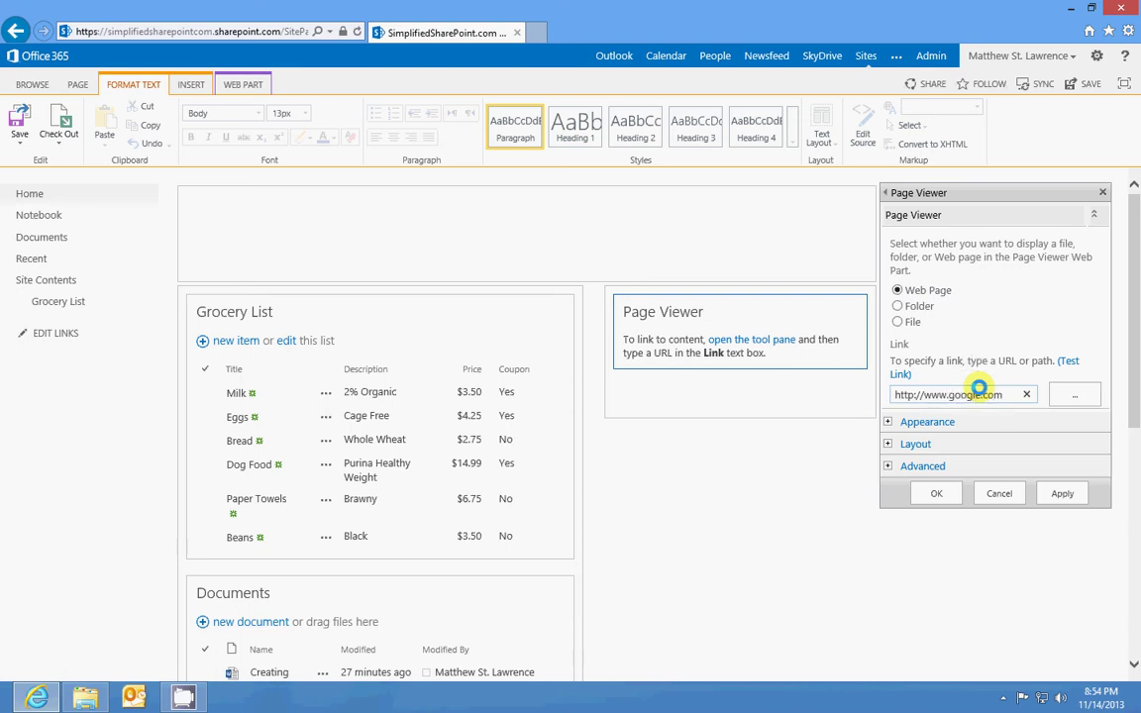
{"action": "left_click", "coordinate": [978, 392]}
{"action": "left_click", "coordinate": [1062, 490]}
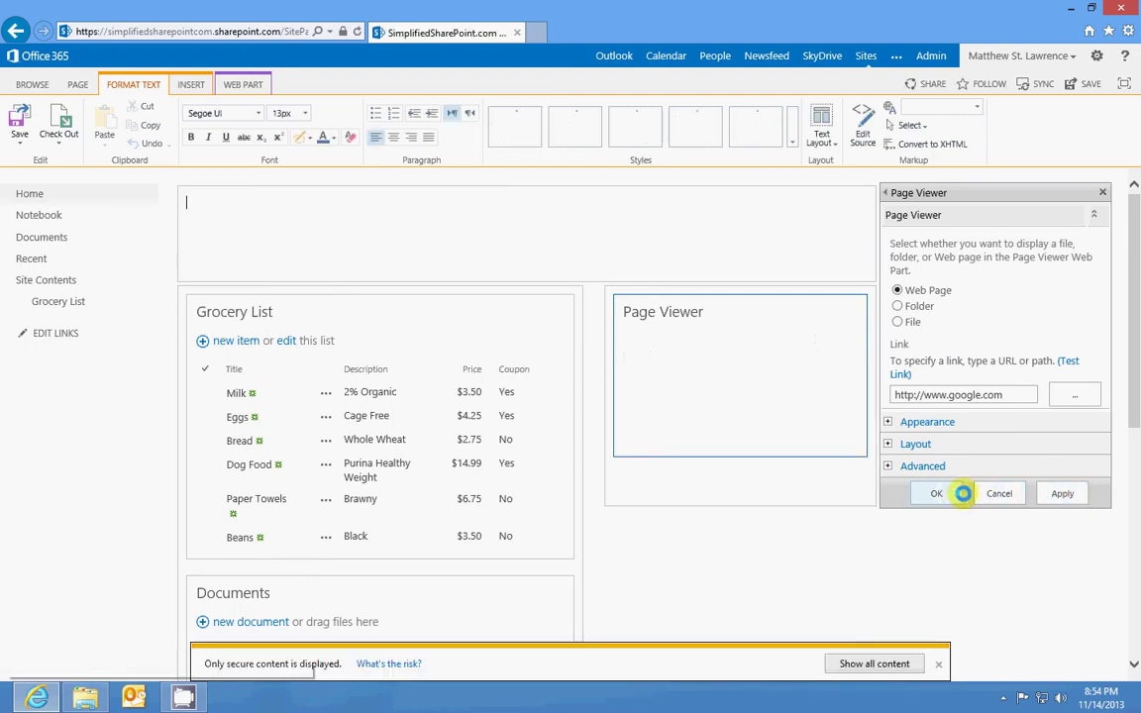
{"action": "left_click", "coordinate": [882, 664]}
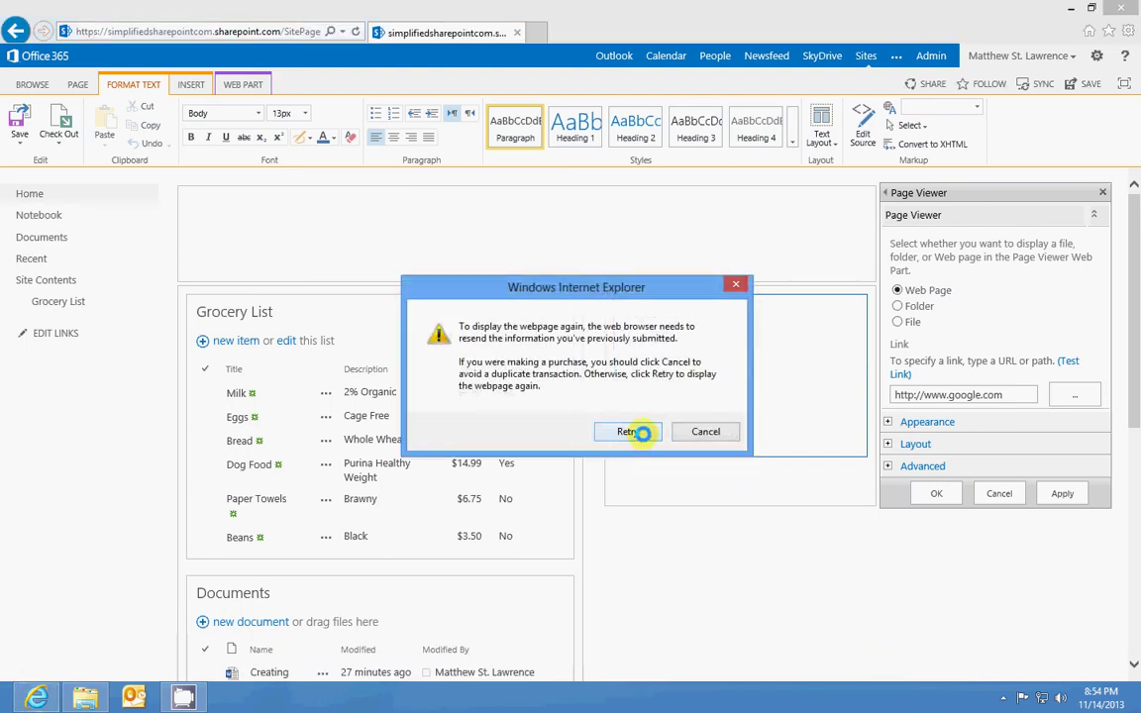
{"action": "left_click", "coordinate": [706, 432]}
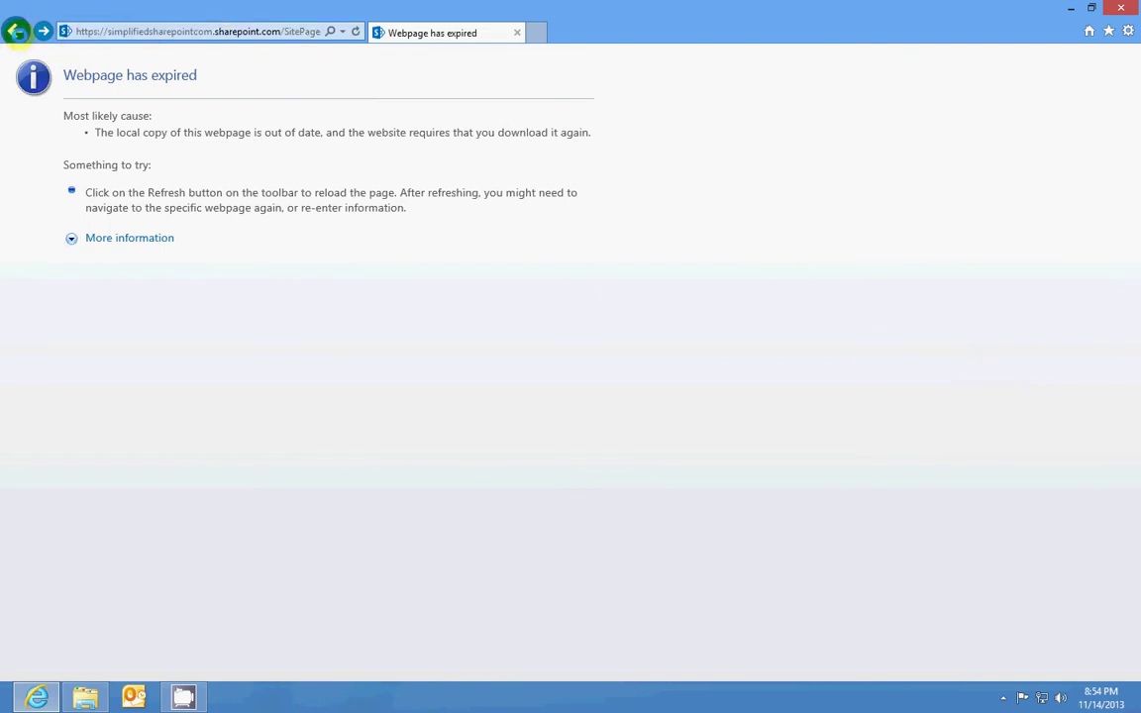
{"action": "left_click", "coordinate": [16, 30]}
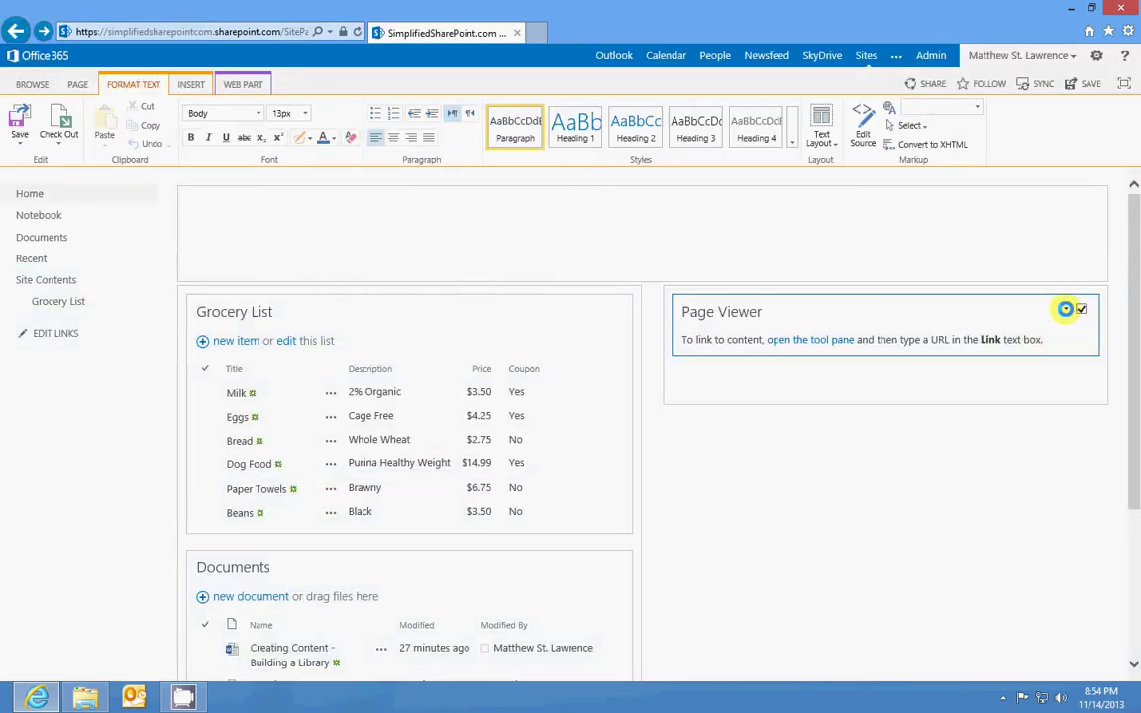
{"action": "left_click", "coordinate": [1064, 309]}
{"action": "left_click", "coordinate": [1042, 383]}
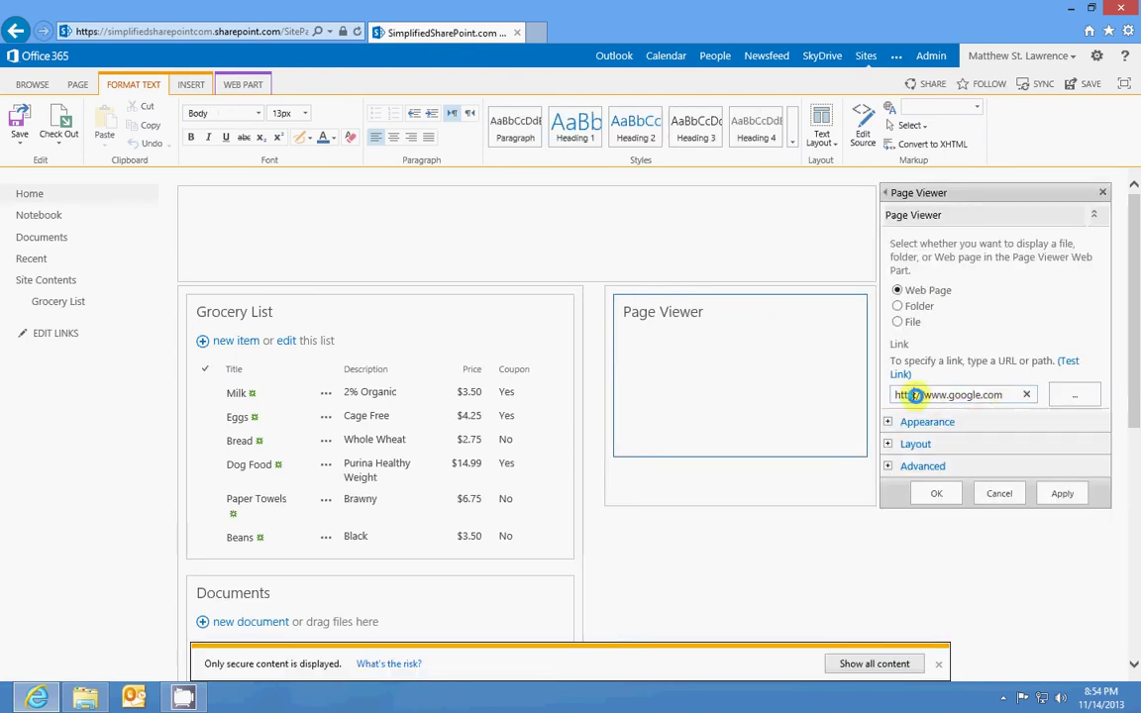
{"action": "left_click", "coordinate": [939, 400]}
{"action": "type", "text": "s"}
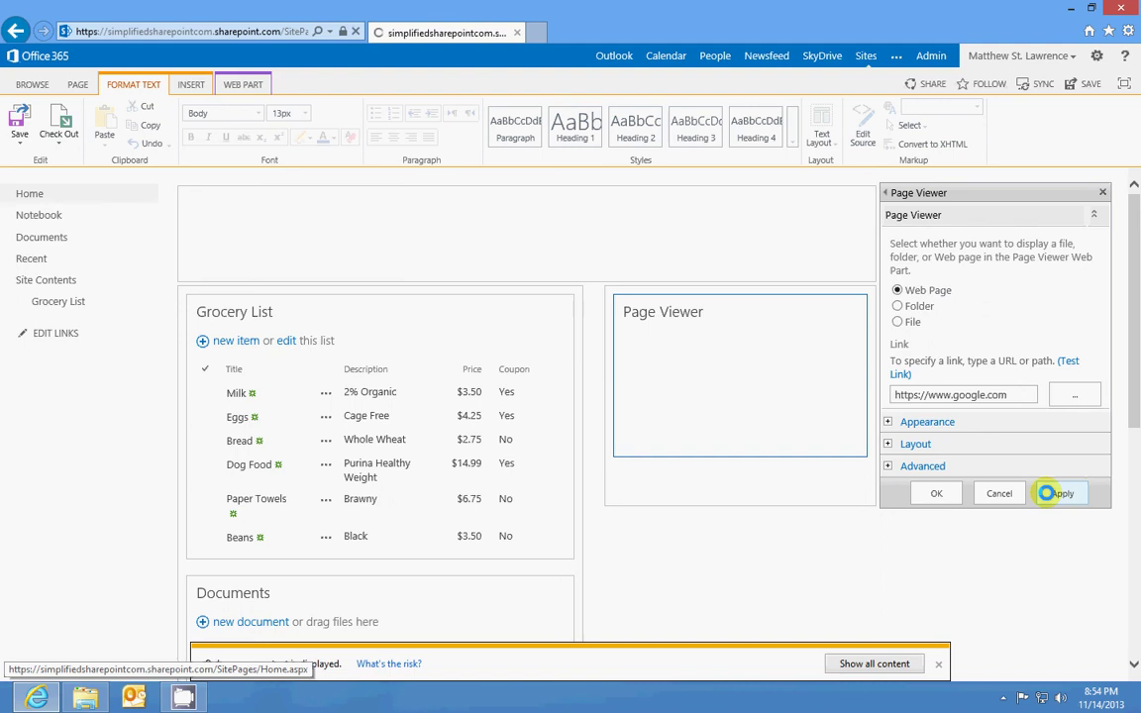
{"action": "left_click", "coordinate": [933, 492]}
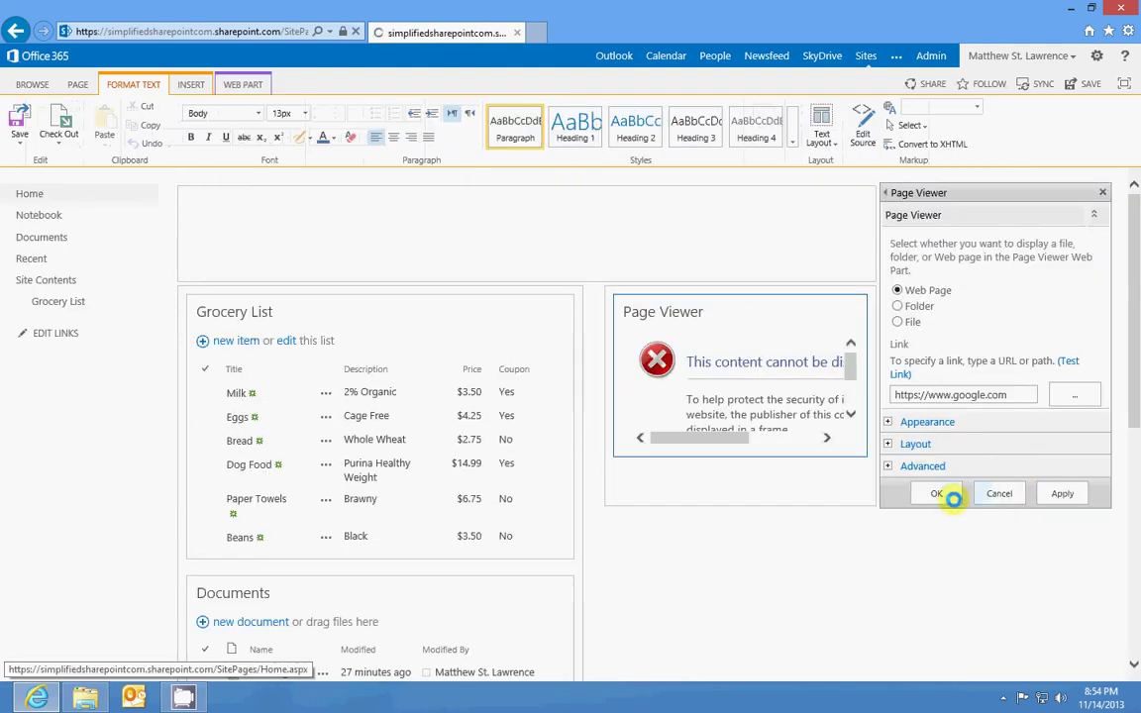
{"action": "left_click", "coordinate": [943, 492]}
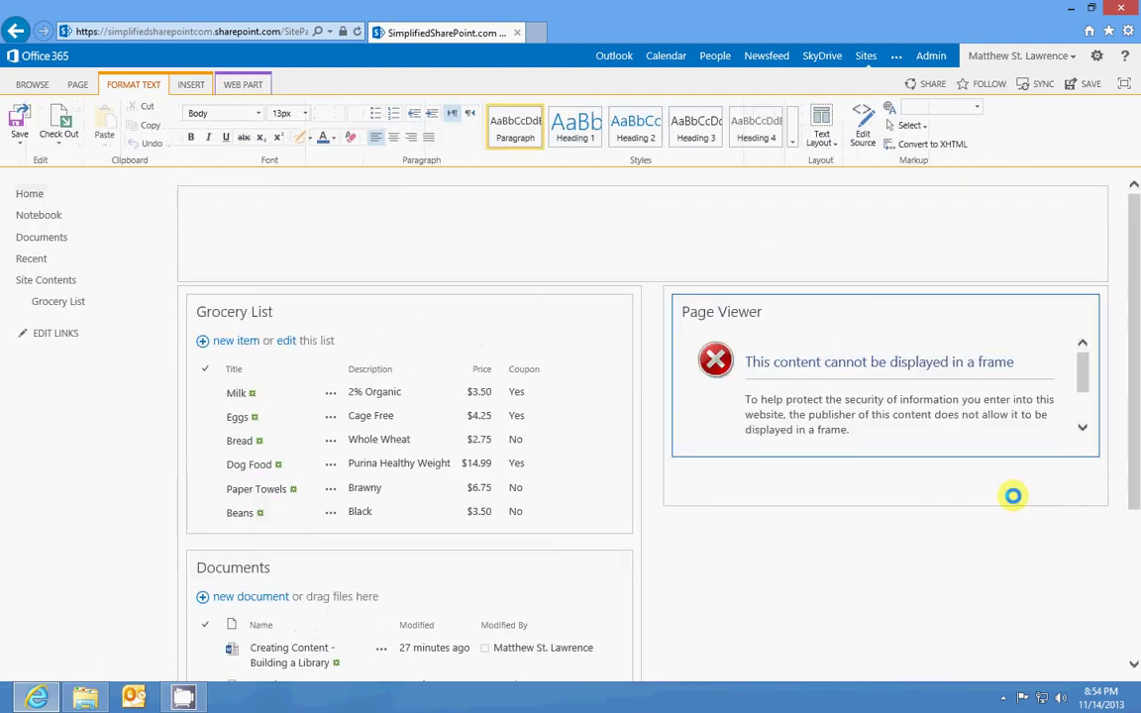
Open the framed Google content in a new tab, then close it.
{"action": "mouse_move", "coordinate": [1081, 370]}
{"action": "left_mouse_down"}
{"action": "mouse_move", "coordinate": [1087, 400]}
{"action": "mouse_move", "coordinate": [1082, 364]}
{"action": "left_mouse_up"}
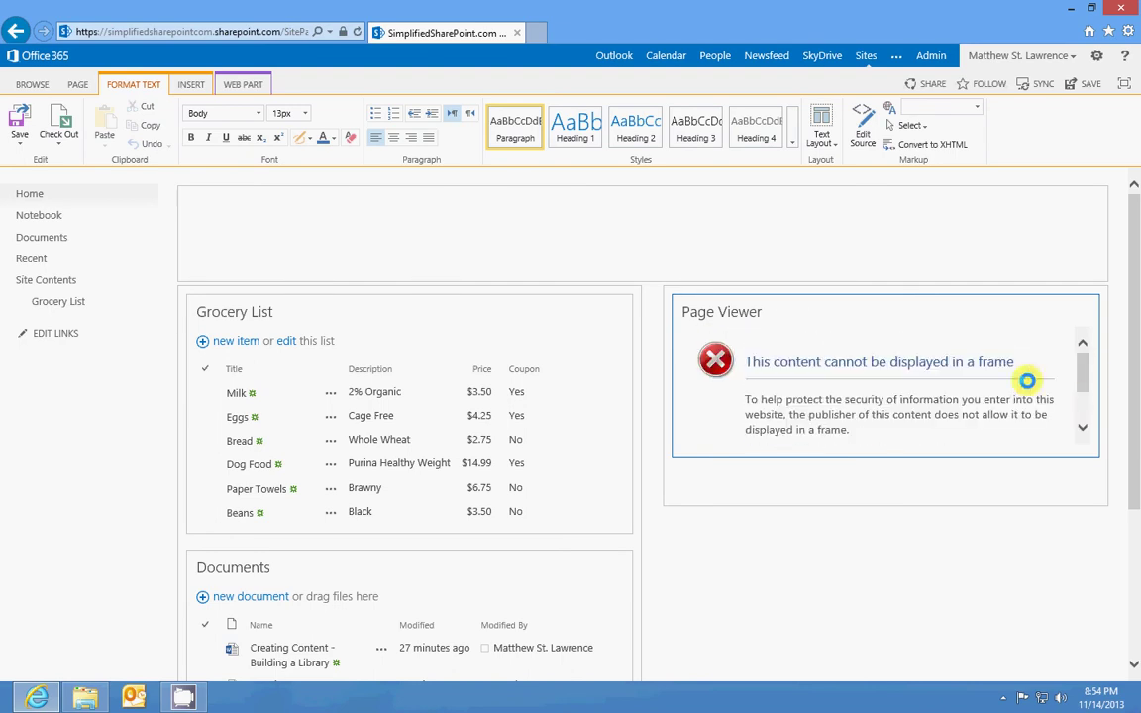
{"action": "mouse_move", "coordinate": [1130, 325]}
{"action": "left_mouse_down"}
{"action": "mouse_move", "coordinate": [1128, 352]}
{"action": "mouse_move", "coordinate": [1130, 323]}
{"action": "left_mouse_up"}
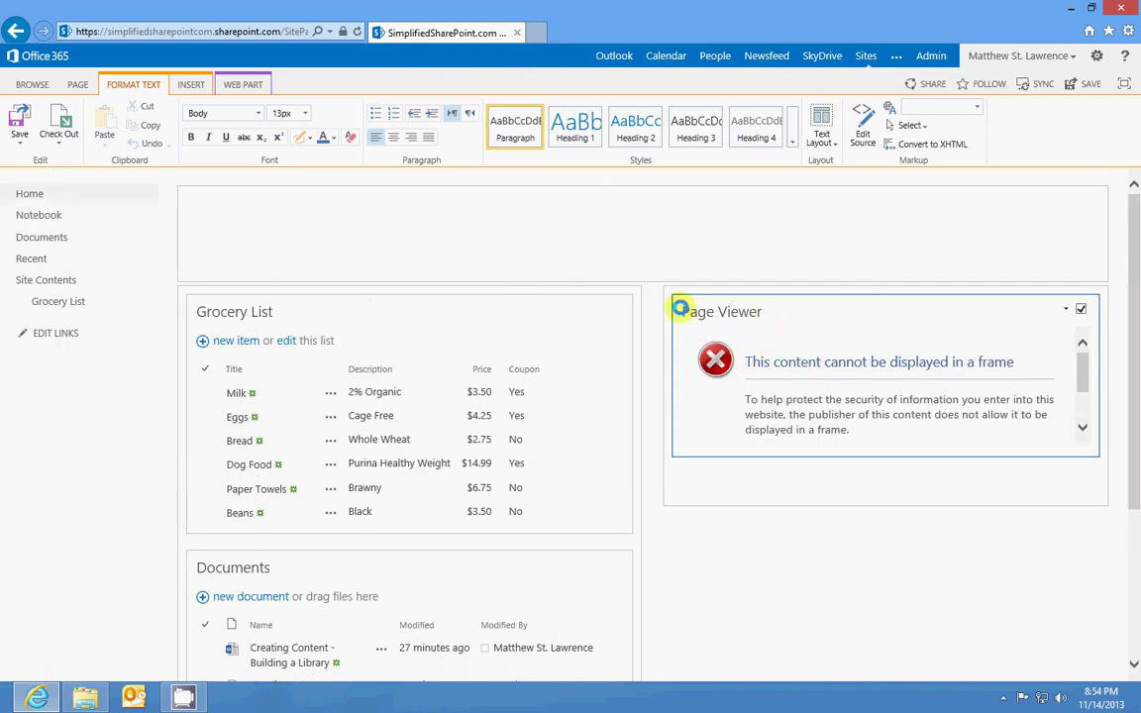
{"action": "scroll", "coordinate": [865, 401], "scroll_direction": "down", "scroll_amount": 1}
{"action": "scroll", "coordinate": [866, 401], "scroll_direction": "down", "scroll_amount": 3}
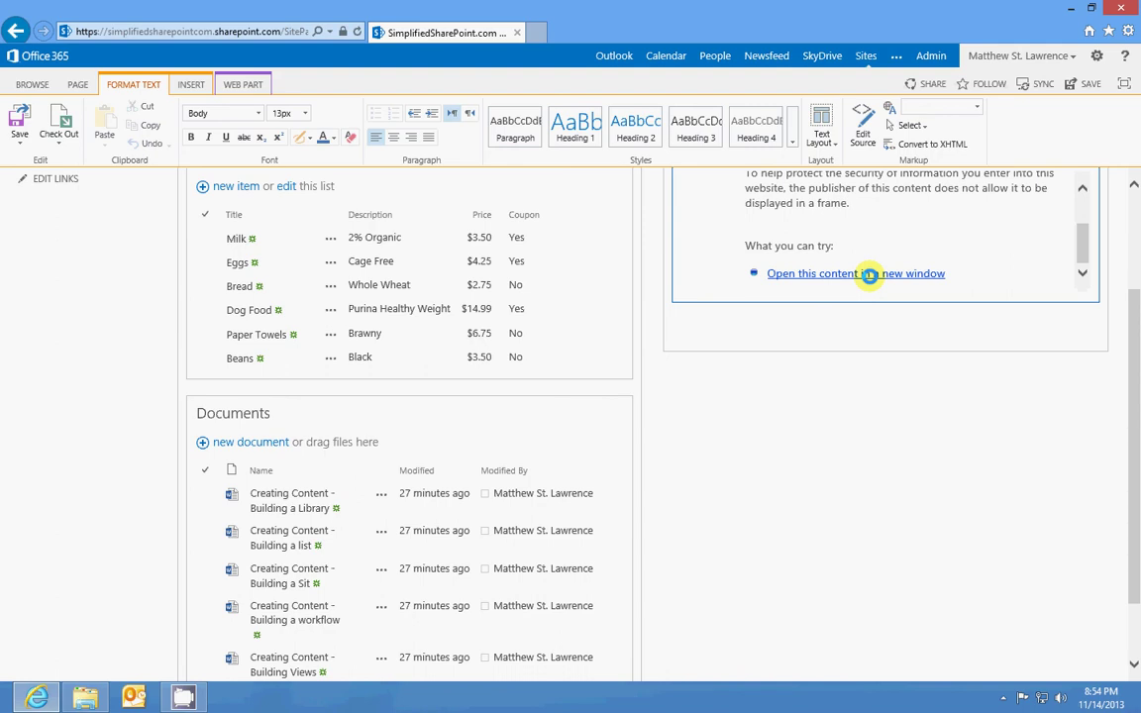
{"action": "left_click", "coordinate": [868, 275]}
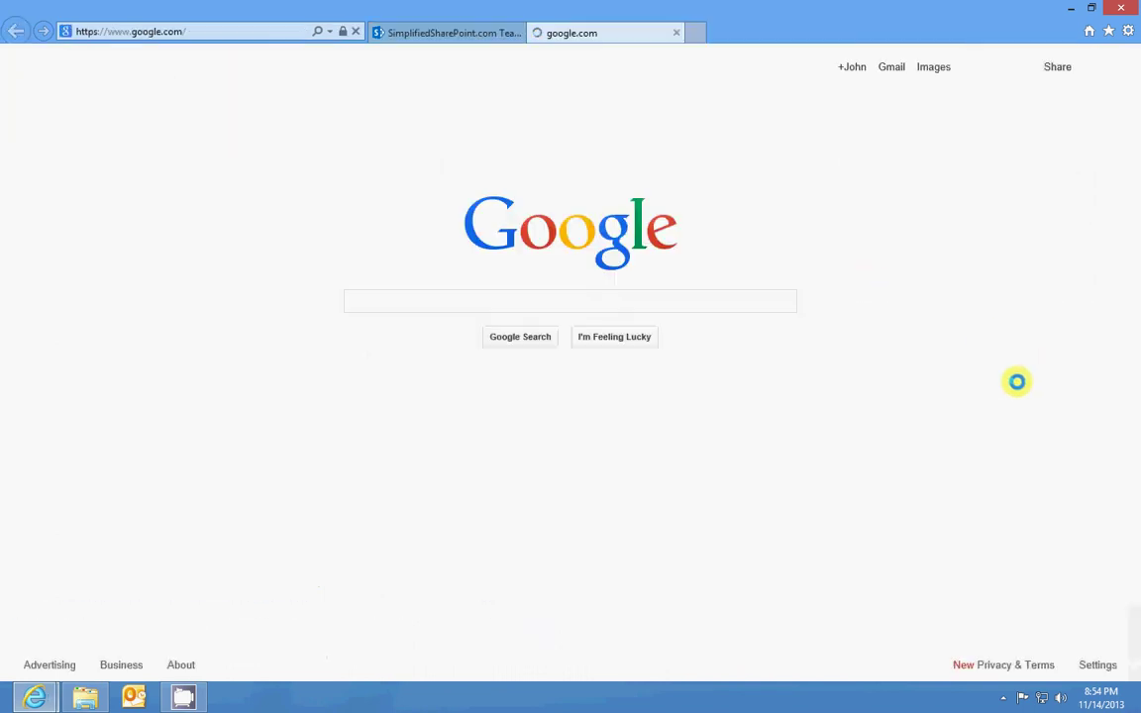
{"action": "left_click", "coordinate": [676, 33]}
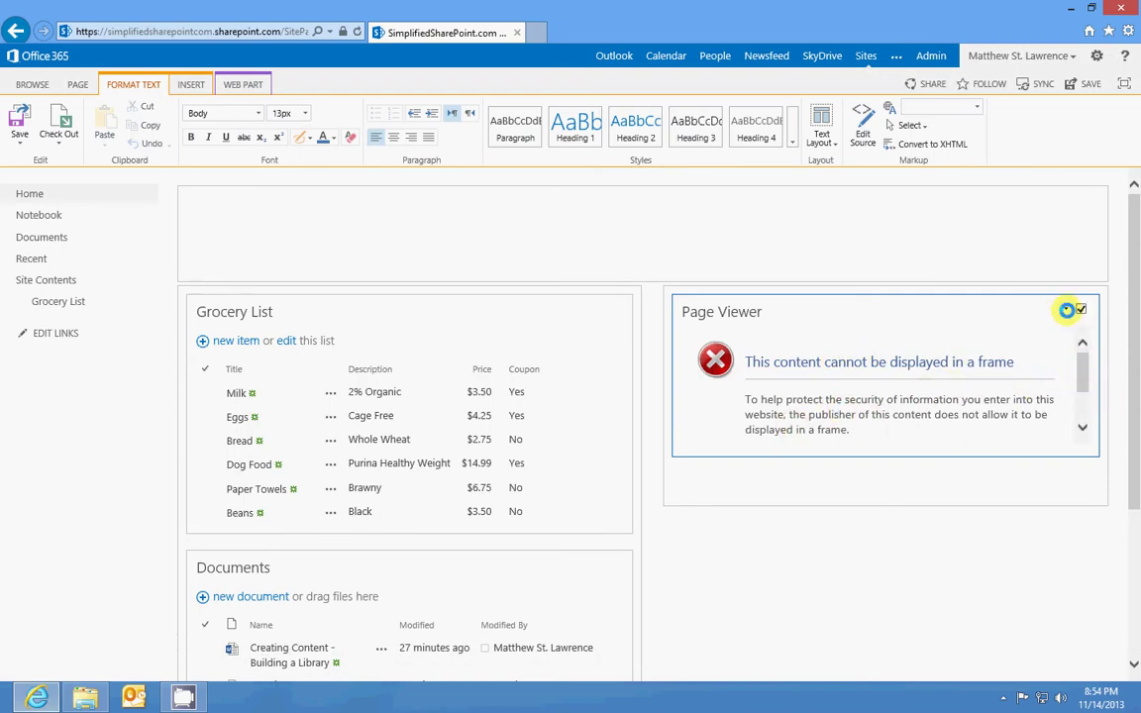
Replace google.com in the Page Viewer link with the simplifiedsharepoint address, apply, save, and retry.
{"action": "left_click", "coordinate": [1067, 310]}
{"action": "left_click", "coordinate": [1023, 381]}
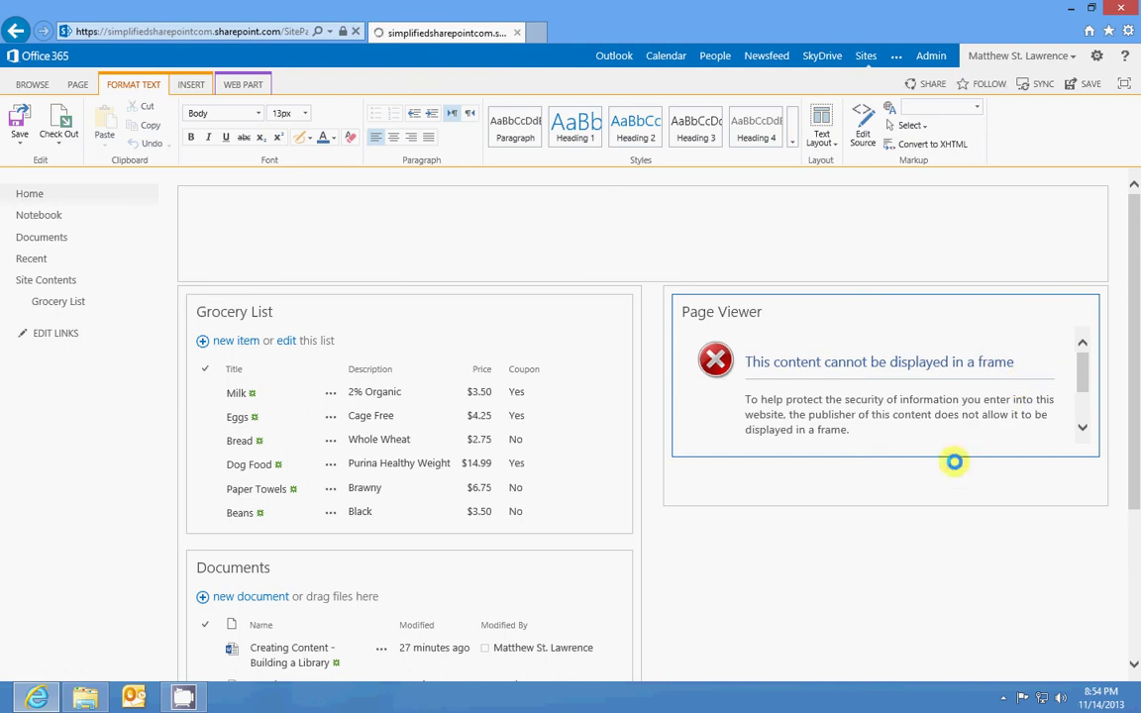
{"action": "left_click_drag", "start_coordinate": [952, 395], "coordinate": [1062, 388]}
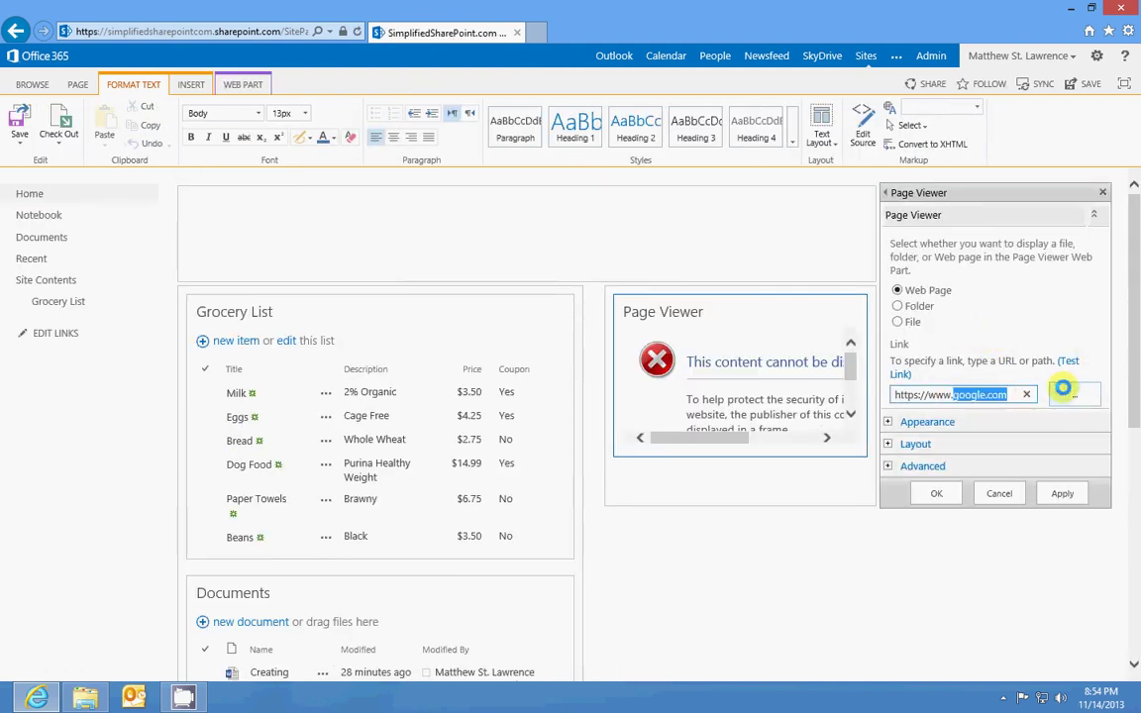
{"action": "type", "text": "simplifiedsharepoint"}
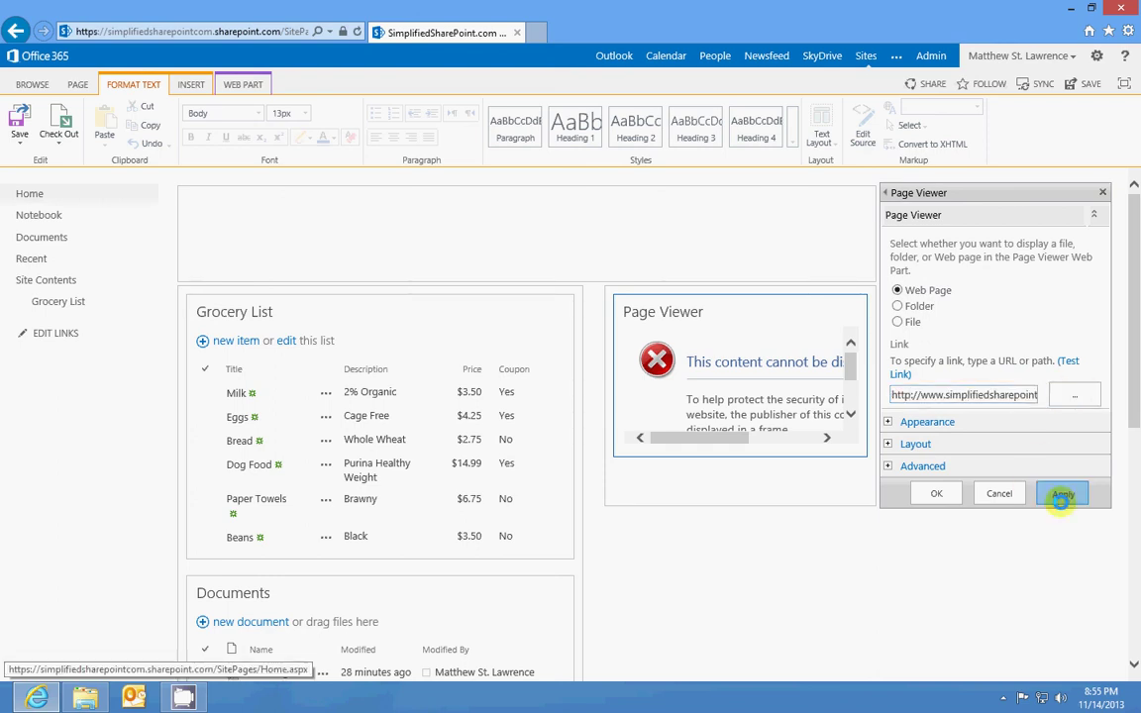
{"action": "left_click", "coordinate": [935, 494]}
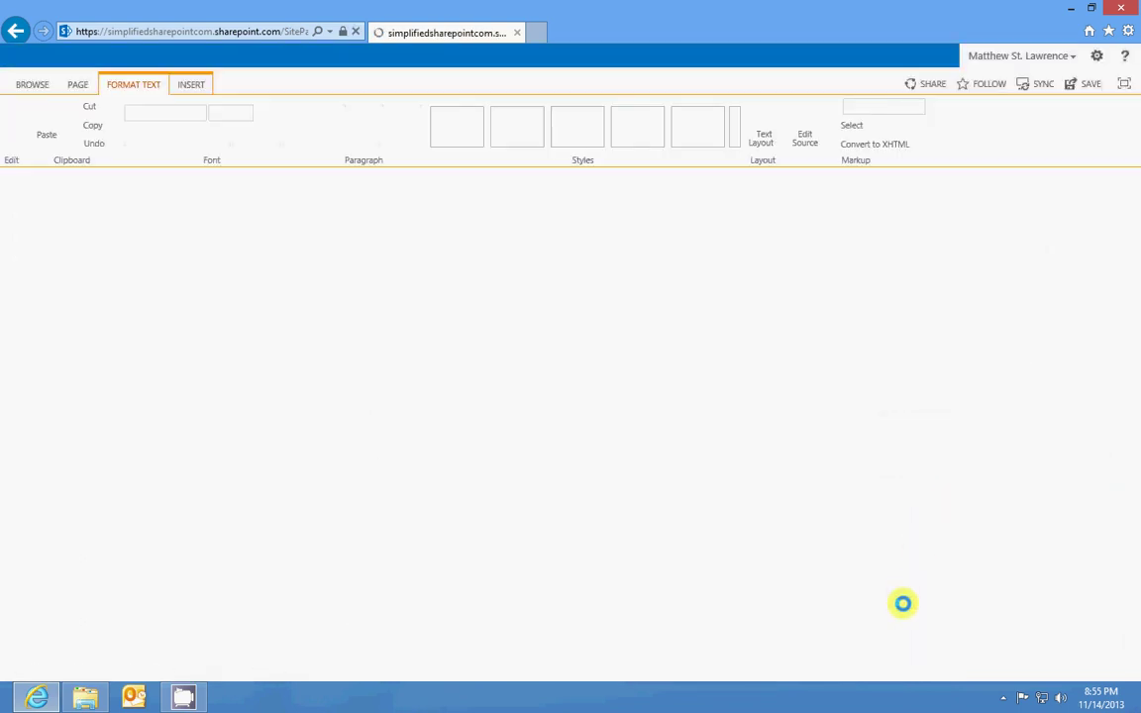
{"action": "left_click", "coordinate": [887, 657]}
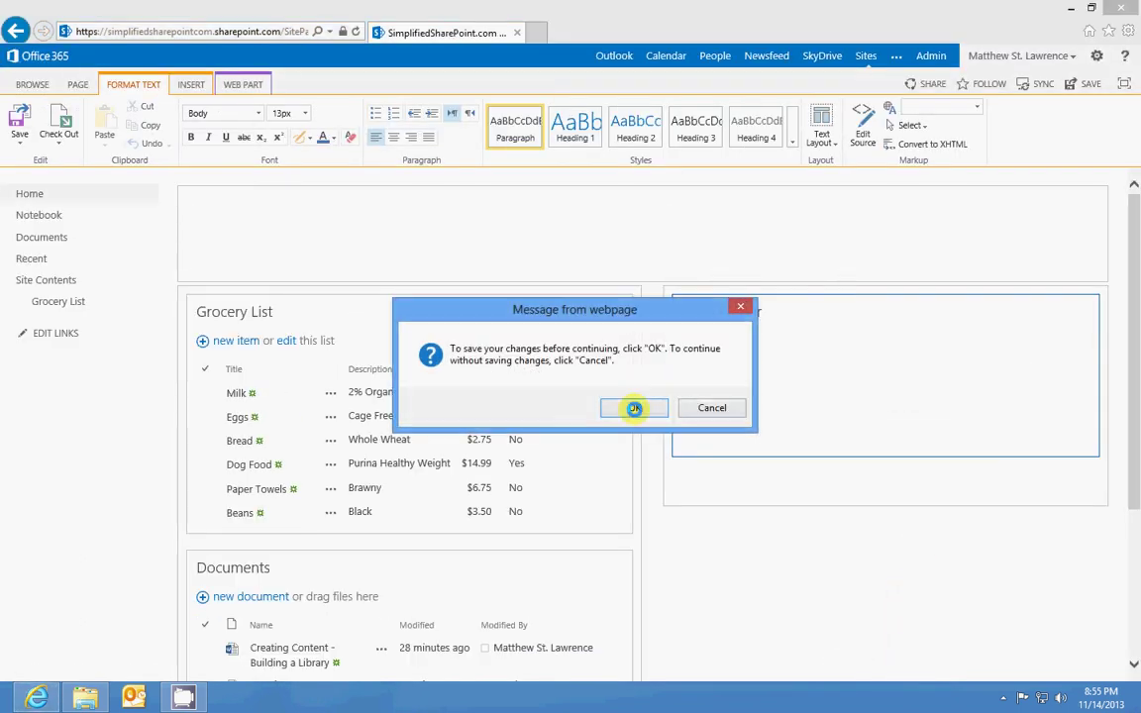
{"action": "left_click", "coordinate": [637, 407]}
{"action": "left_click", "coordinate": [655, 435]}
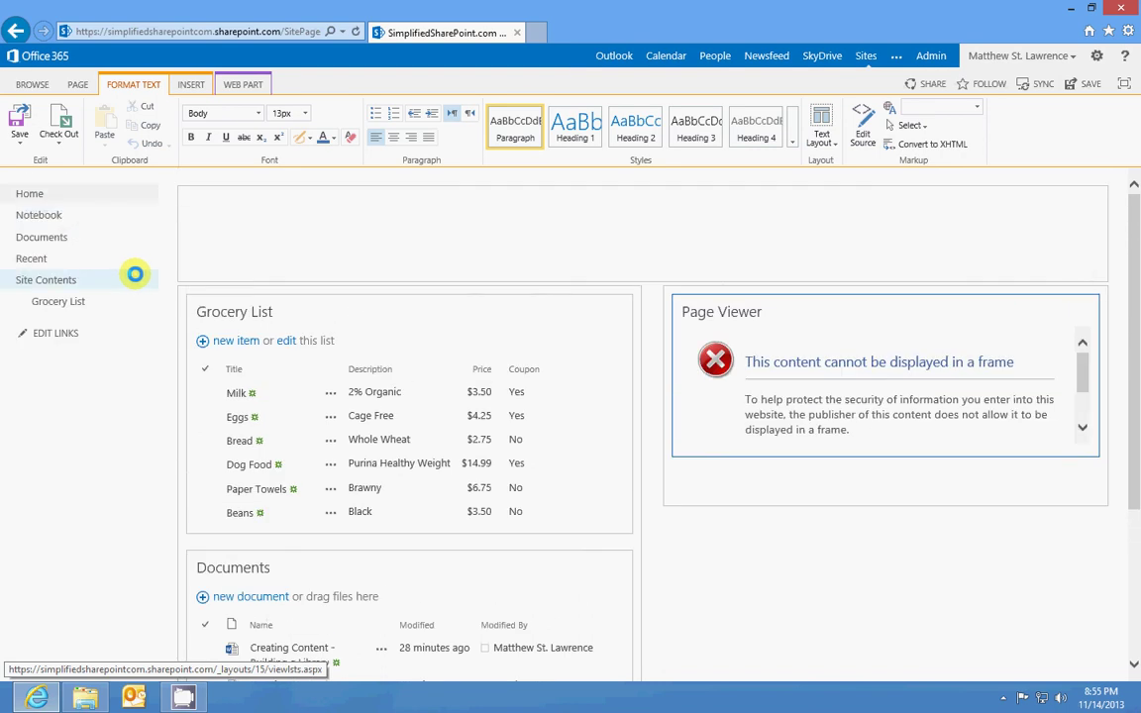
Delete the Page Viewer web part from the right zone.
{"action": "left_click", "coordinate": [1064, 309]}
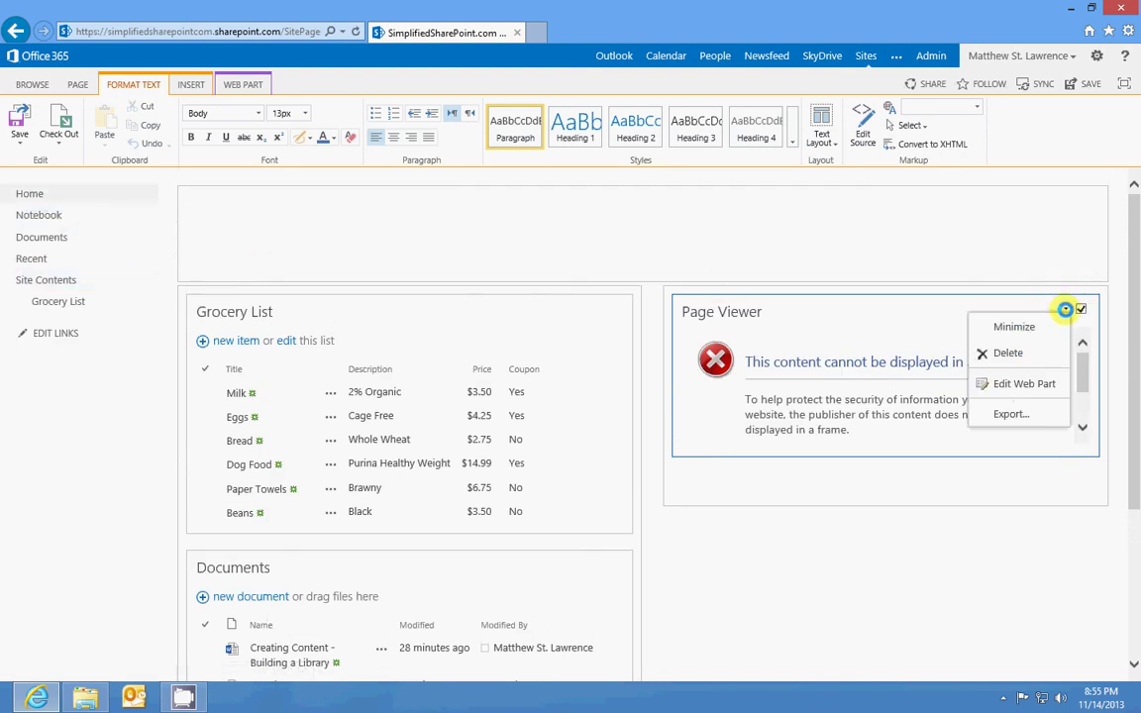
{"action": "left_click", "coordinate": [1007, 352]}
{"action": "left_click", "coordinate": [634, 406]}
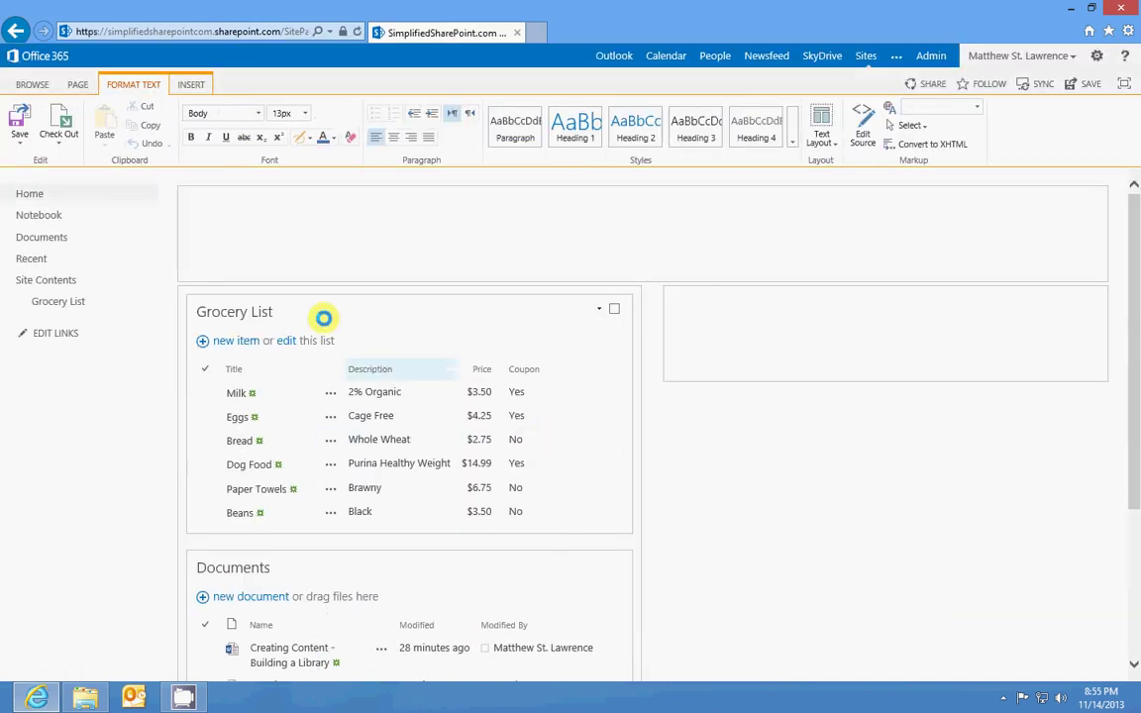
Move the Grocery List into the right-hand zone, leaving Documents alone on the left.
{"action": "left_click_drag", "start_coordinate": [270, 306], "coordinate": [711, 299]}
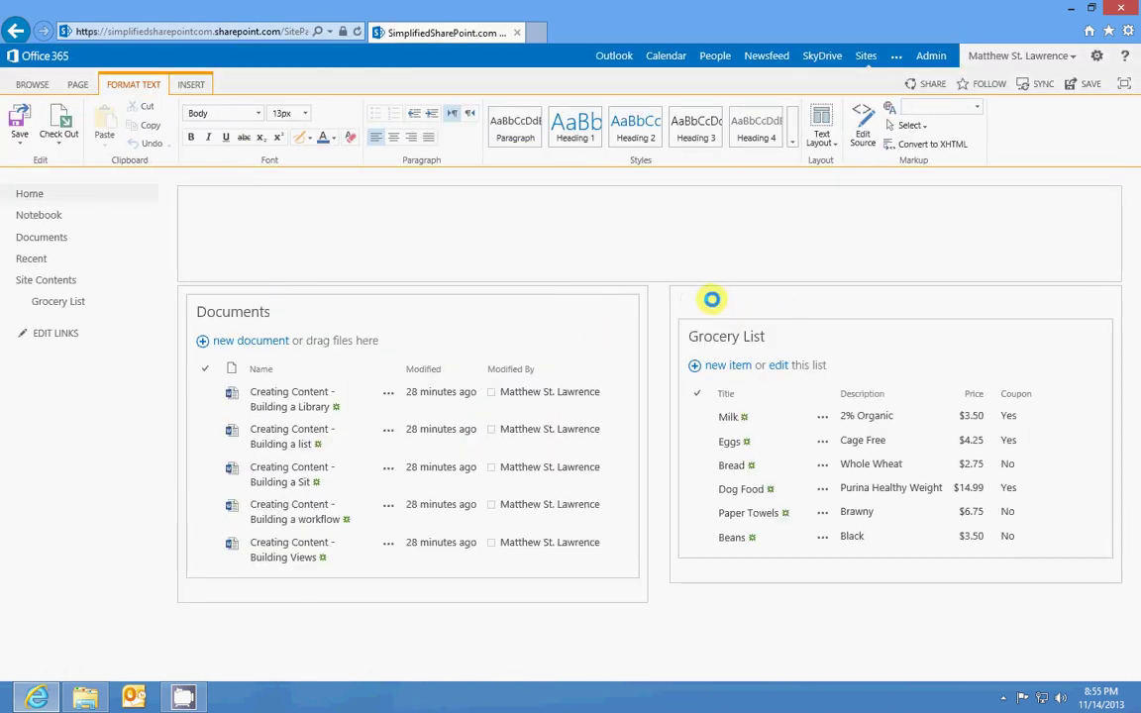
{"action": "left_click", "coordinate": [680, 299]}
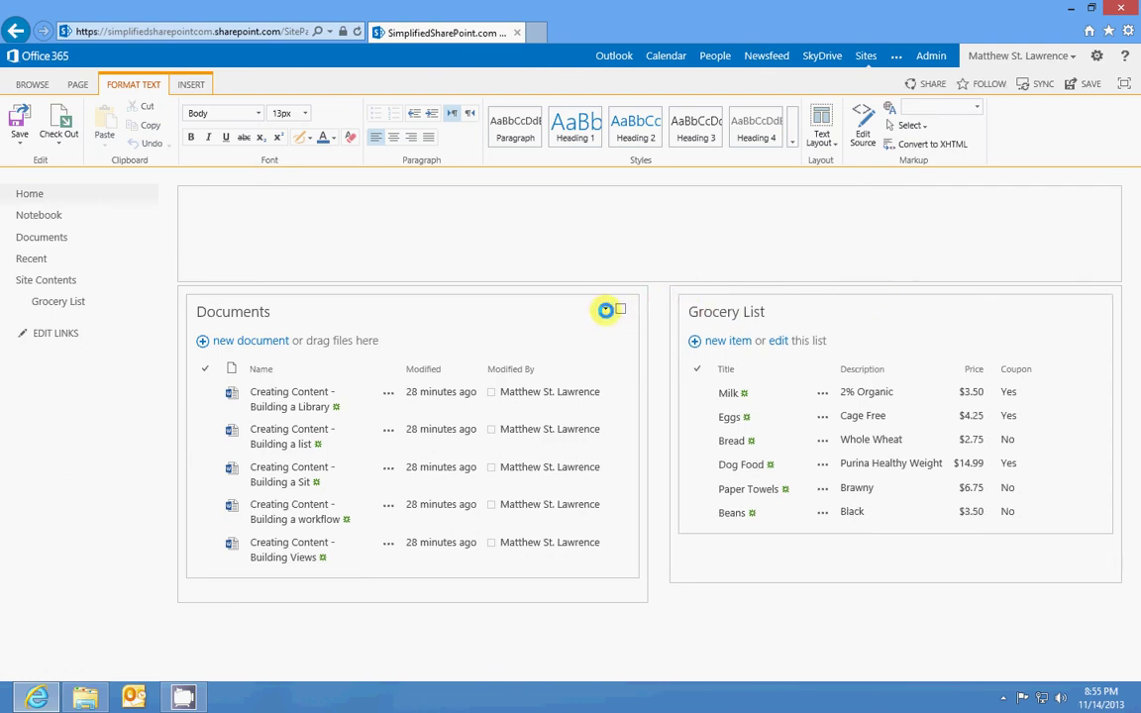
{"action": "left_click", "coordinate": [605, 310]}
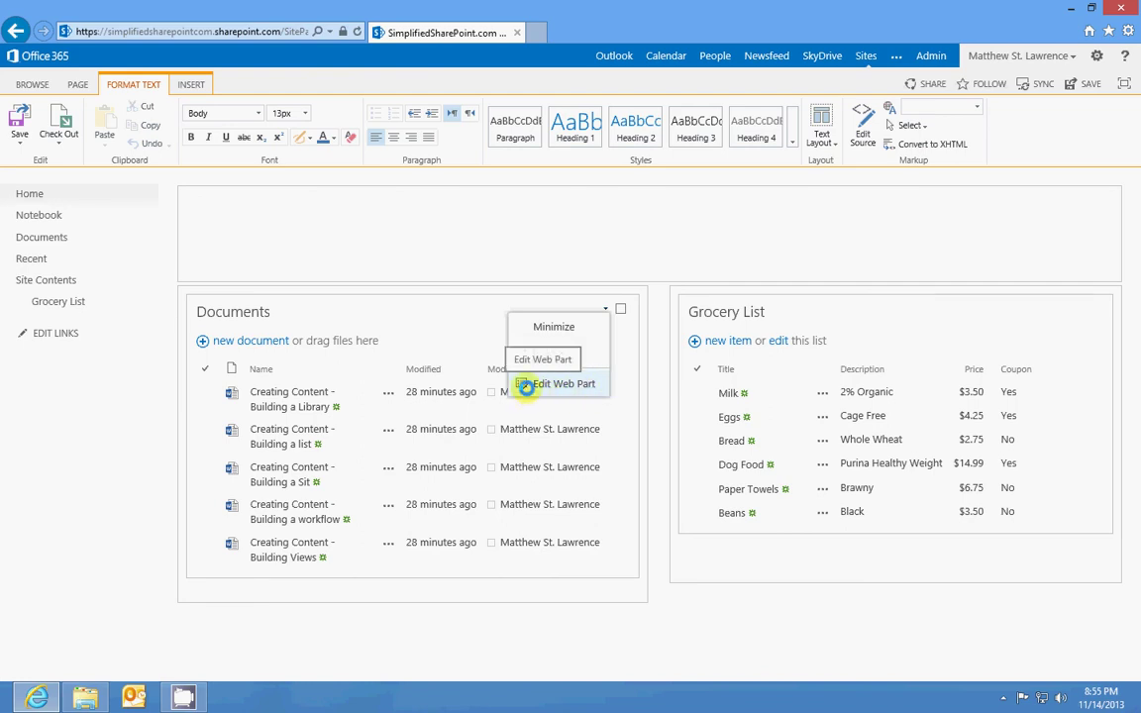
{"action": "left_click", "coordinate": [537, 252]}
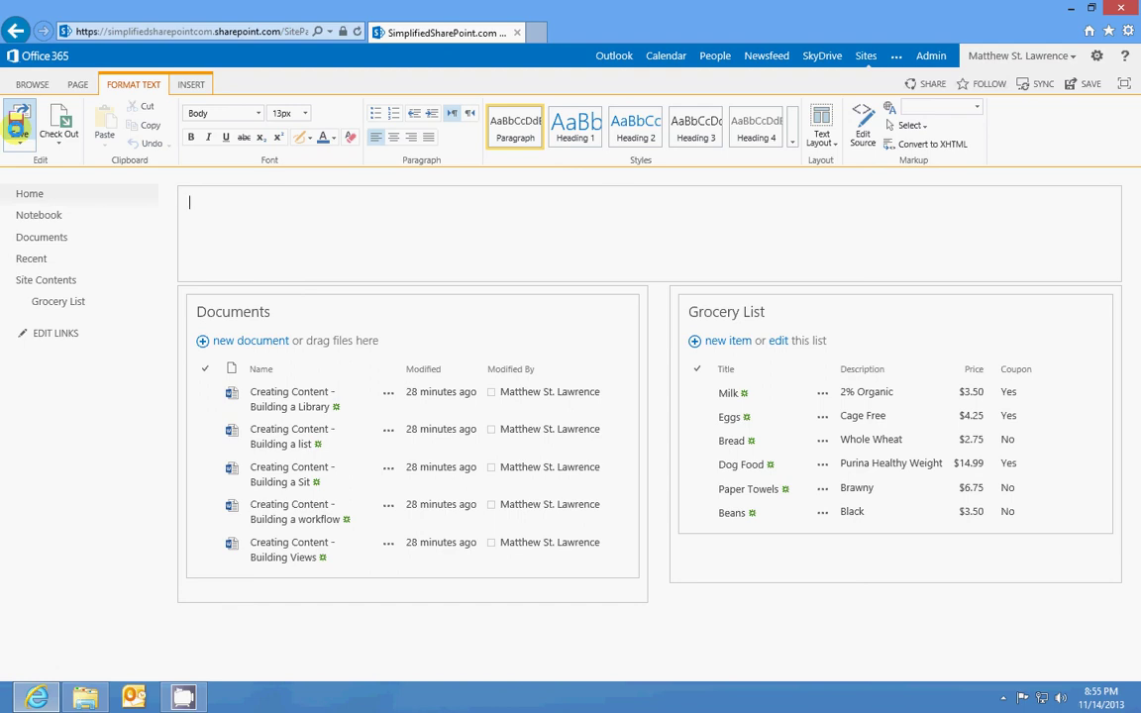
Save the home page, choosing to overwrite the conflicting version.
{"action": "left_click", "coordinate": [17, 124]}
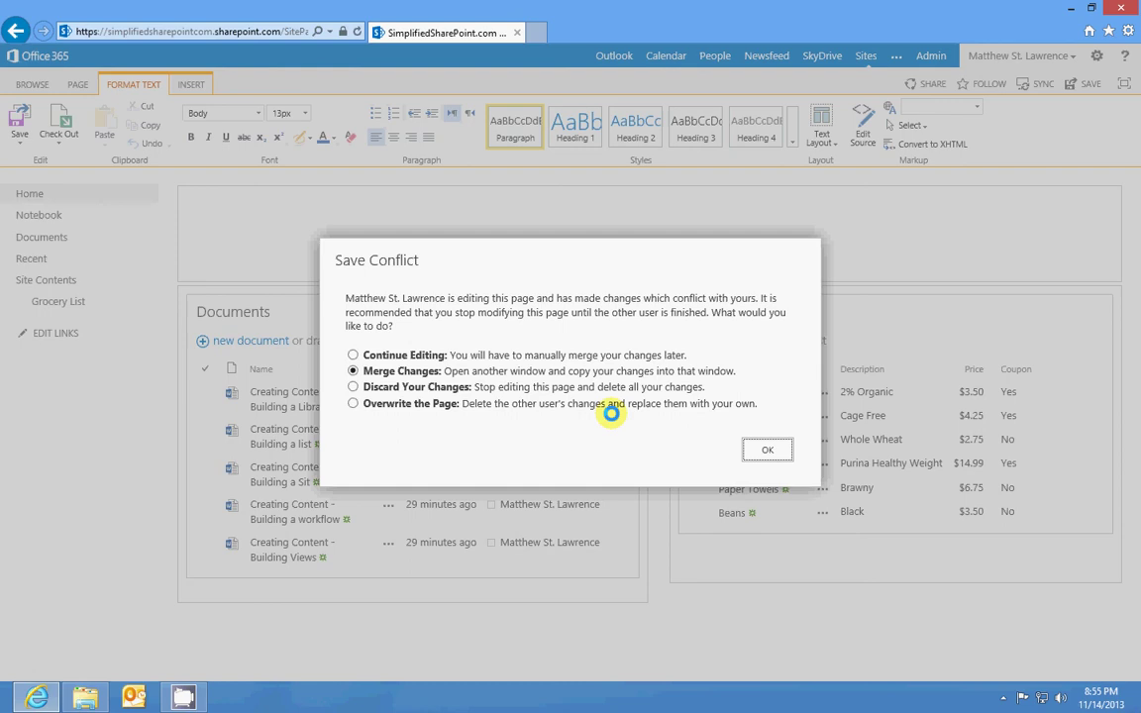
{"action": "left_click", "coordinate": [426, 403]}
{"action": "left_click", "coordinate": [754, 448]}
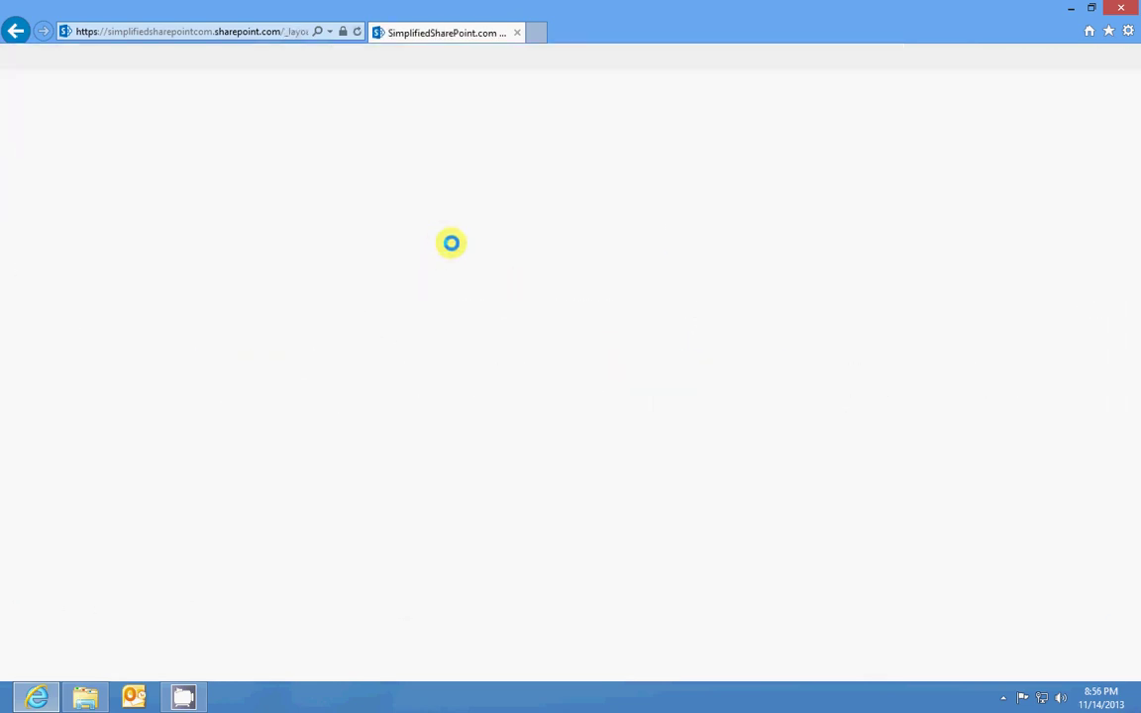